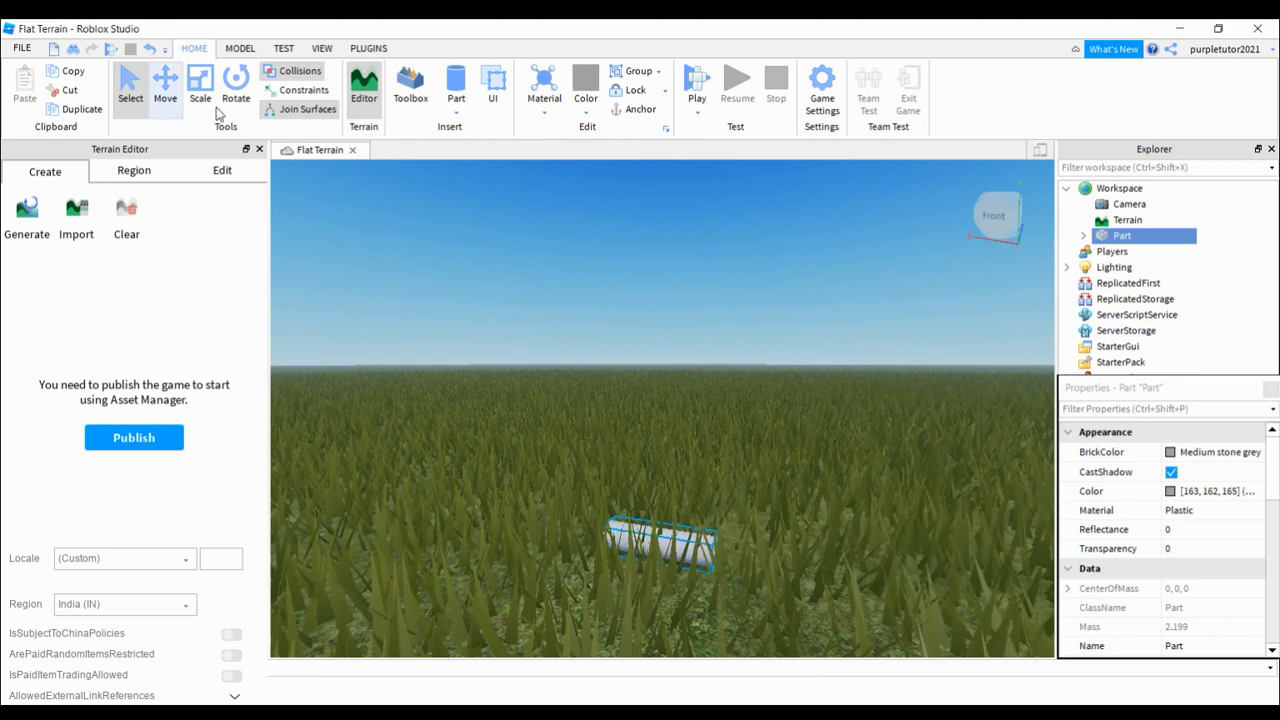
Step: Use the Move tool to shift the cylinder back and forth along the X axis and slide it farther back along the Z axis
key("ctrl+2")
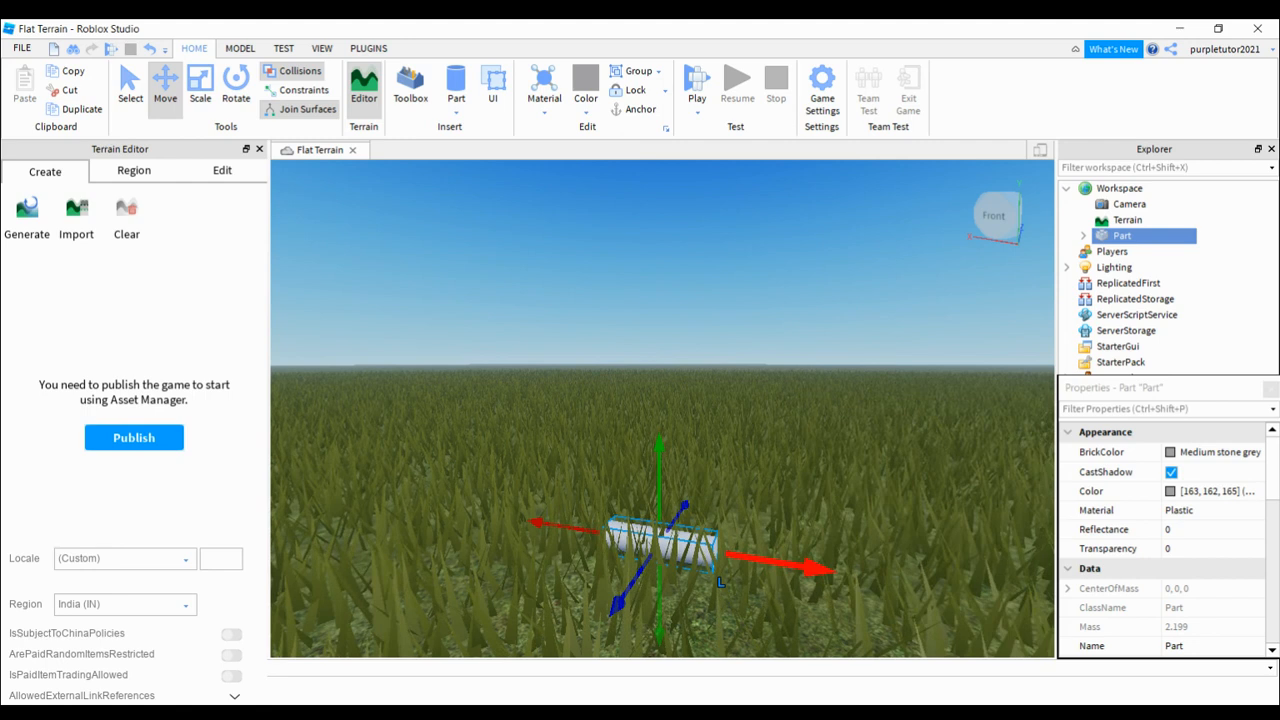
left_click_drag(962, 697, 1011, 668)
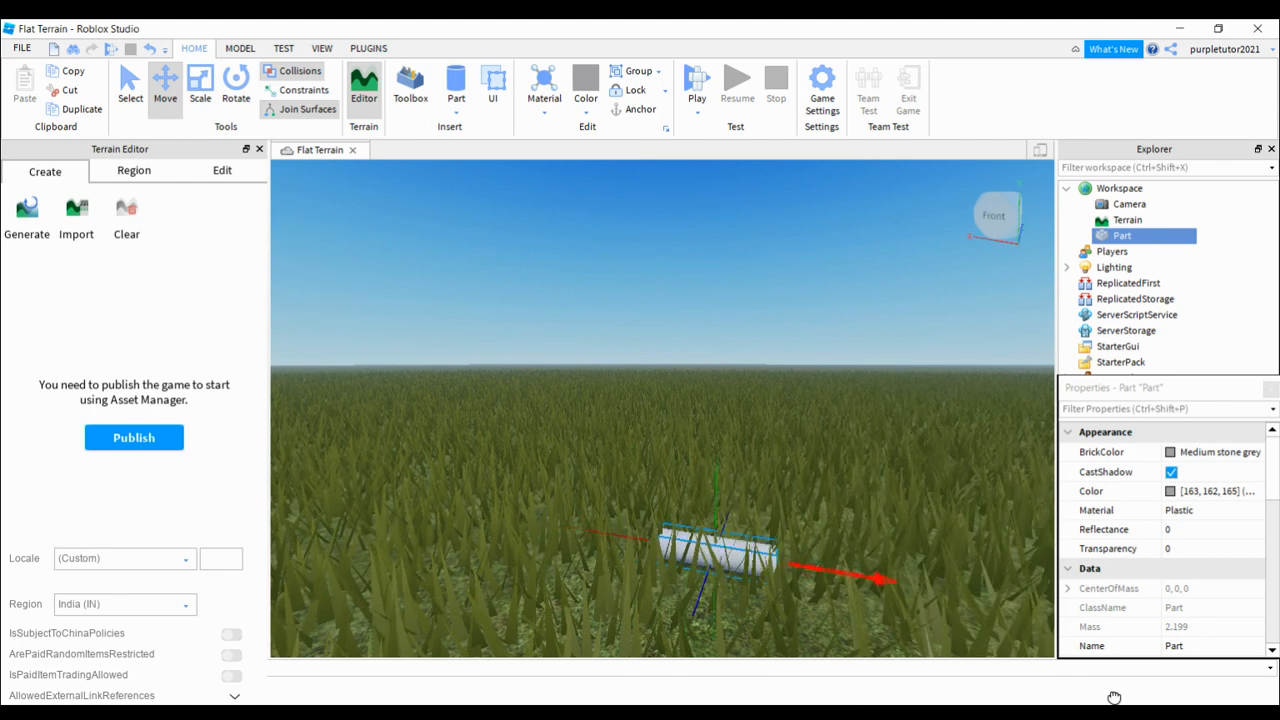
left_click_drag(1114, 697, 1055, 552)
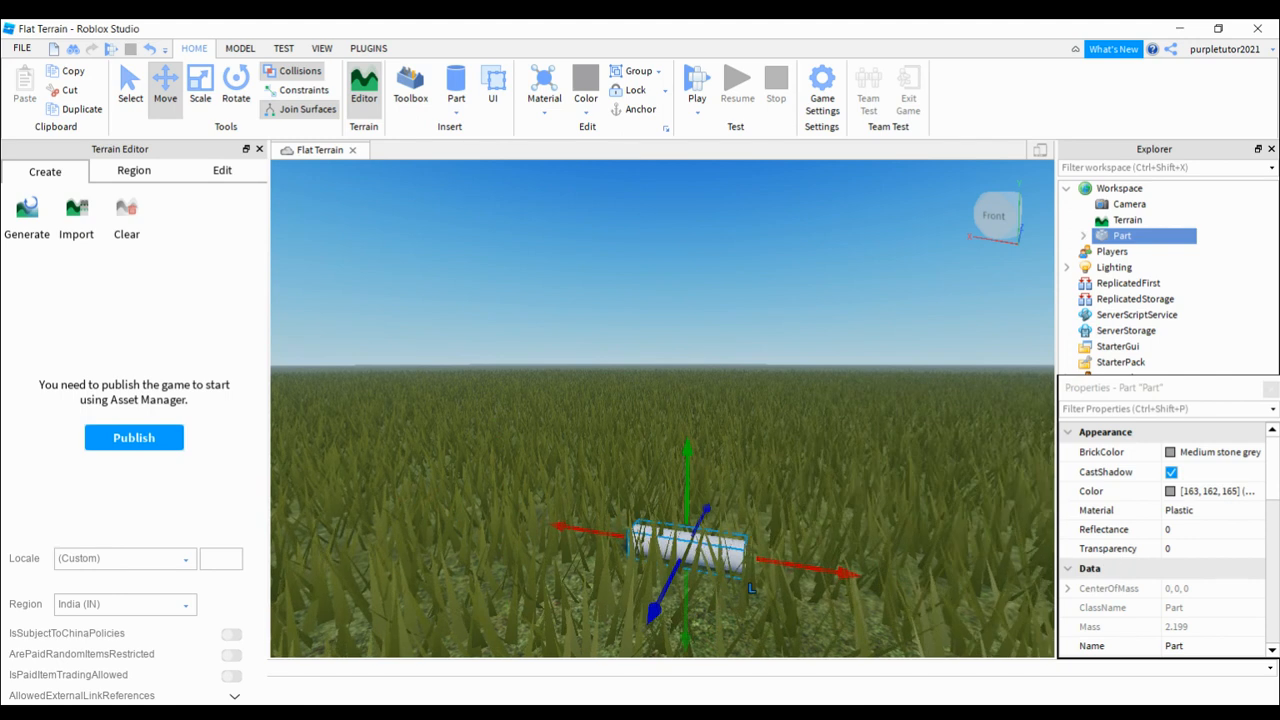
left_click_drag(655, 609, 724, 472)
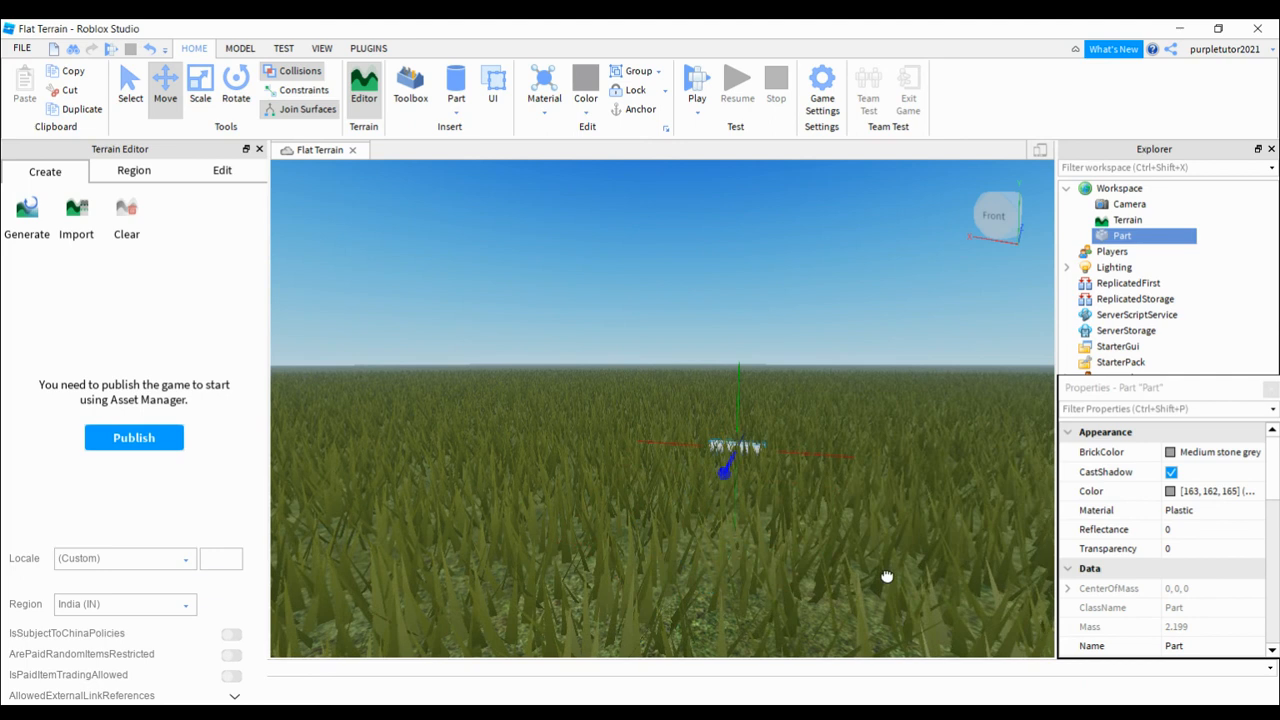
left_click_drag(886, 576, 874, 622)
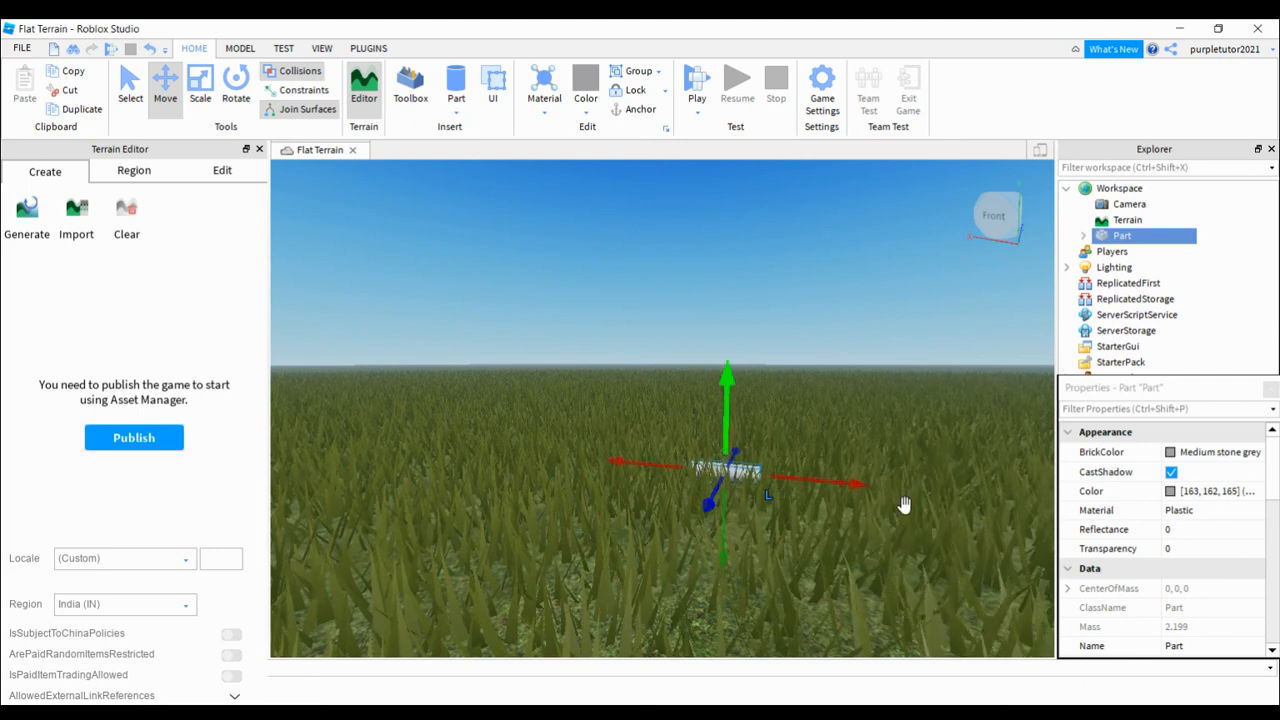
Step: Raise the cylinder clear of the grass along the Y axis and bring it forward along the Z axis
left_click_drag(913, 525, 894, 434)
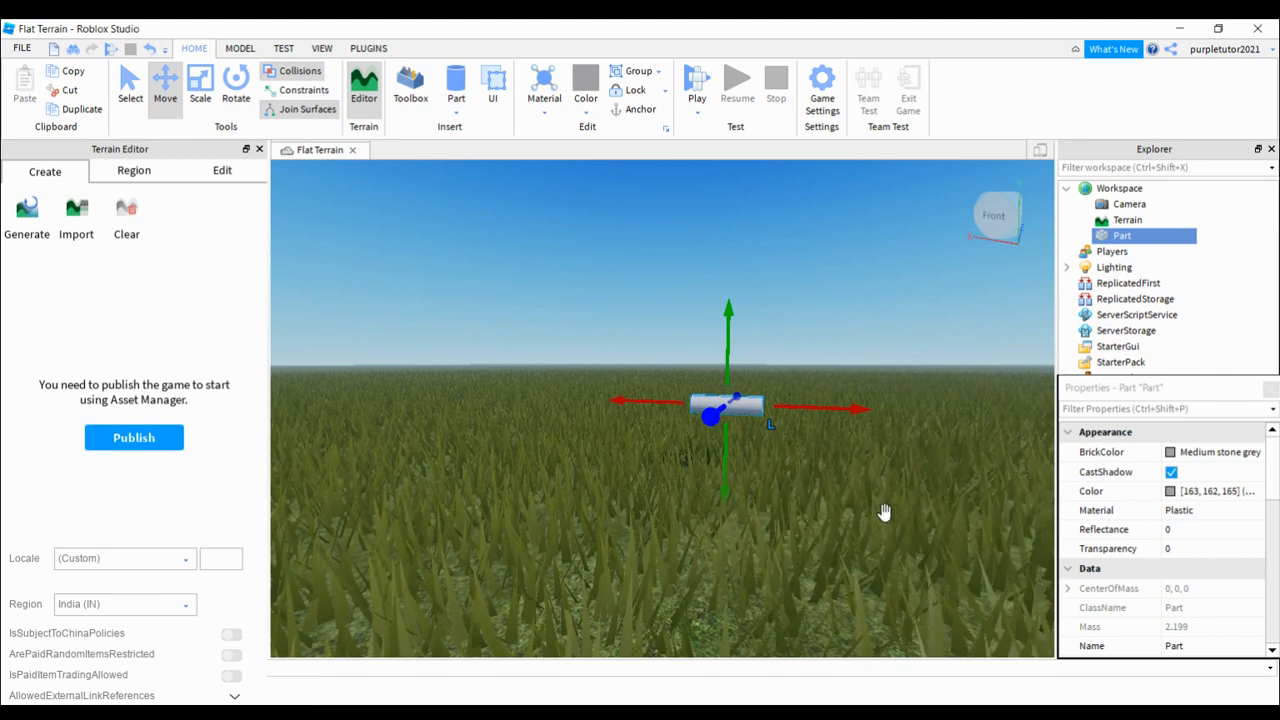
left_click_drag(887, 515, 815, 650)
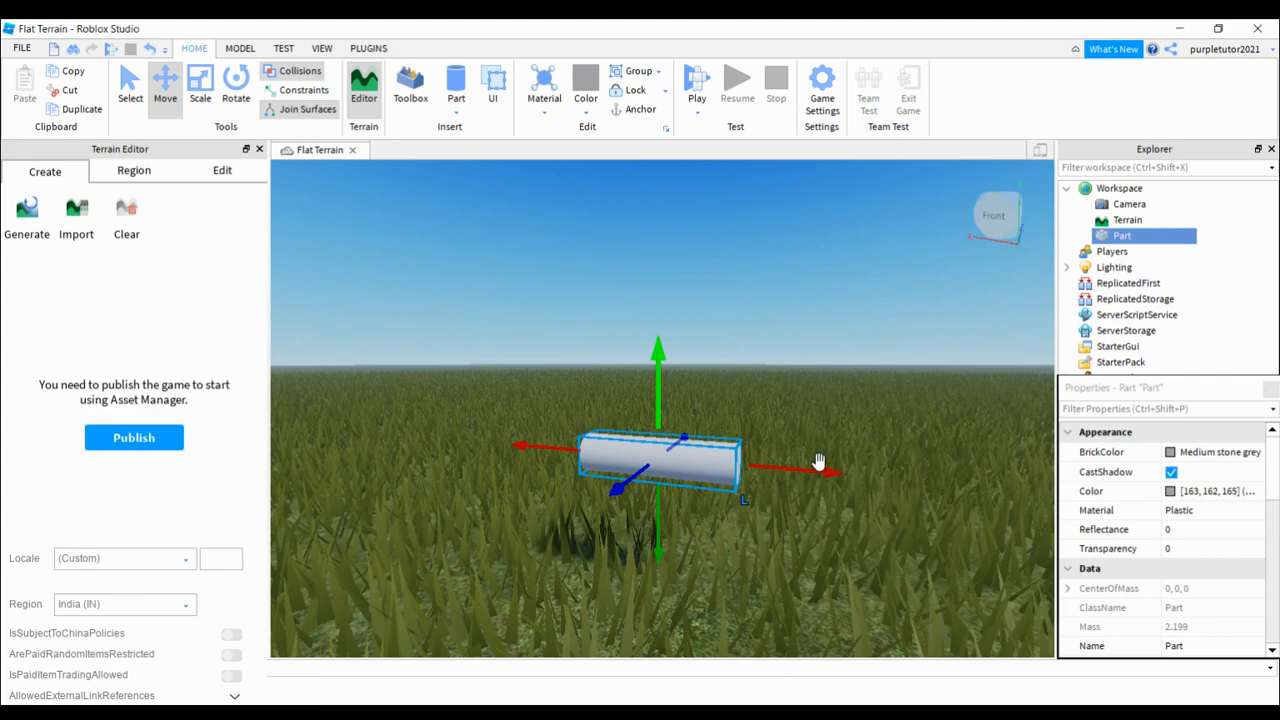
left_click_drag(823, 491, 836, 351)
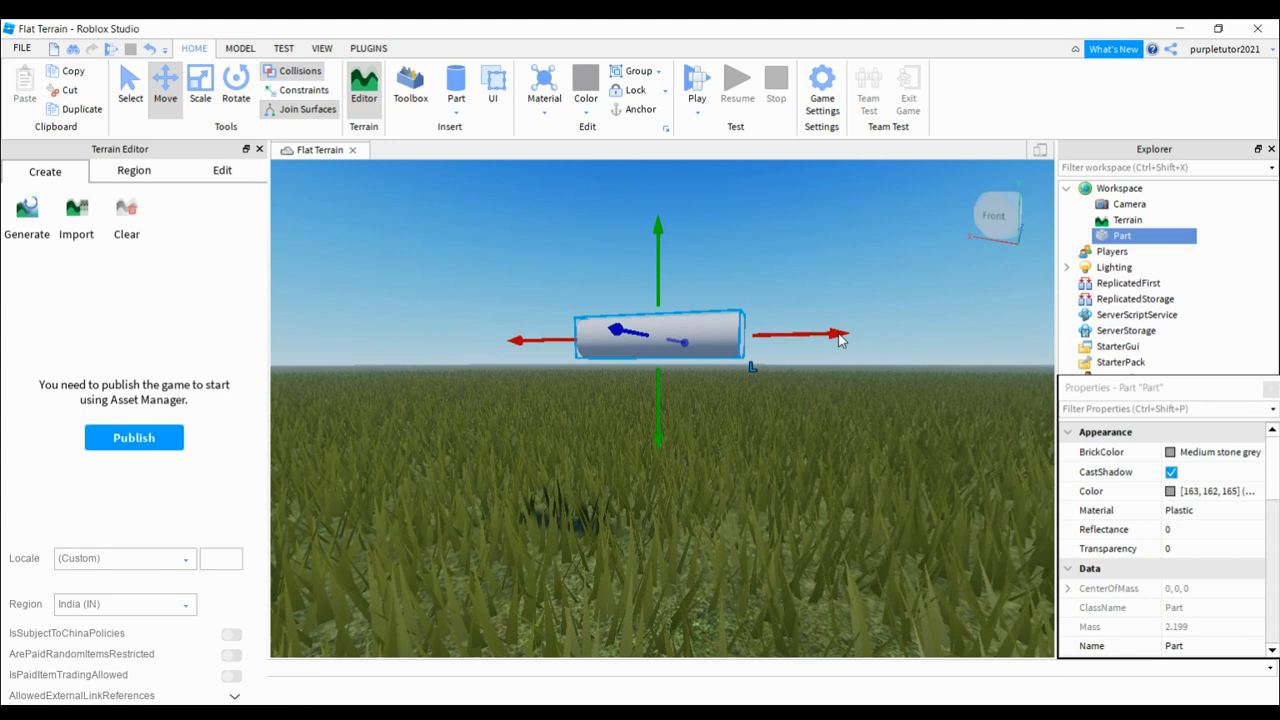
Step: From the right-side view, shift the cylinder sideways along the Z axis and raise it to just above the horizon
scroll(838, 333, "up", 3)
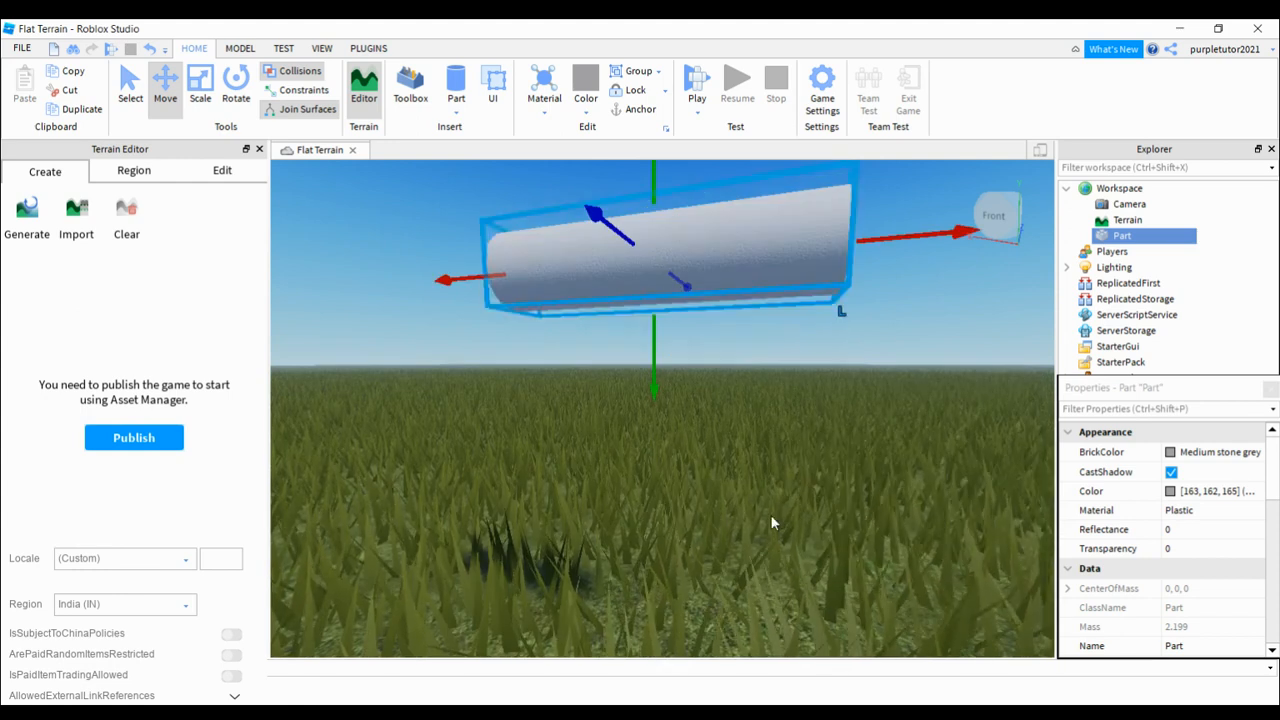
key("a")
key("a")
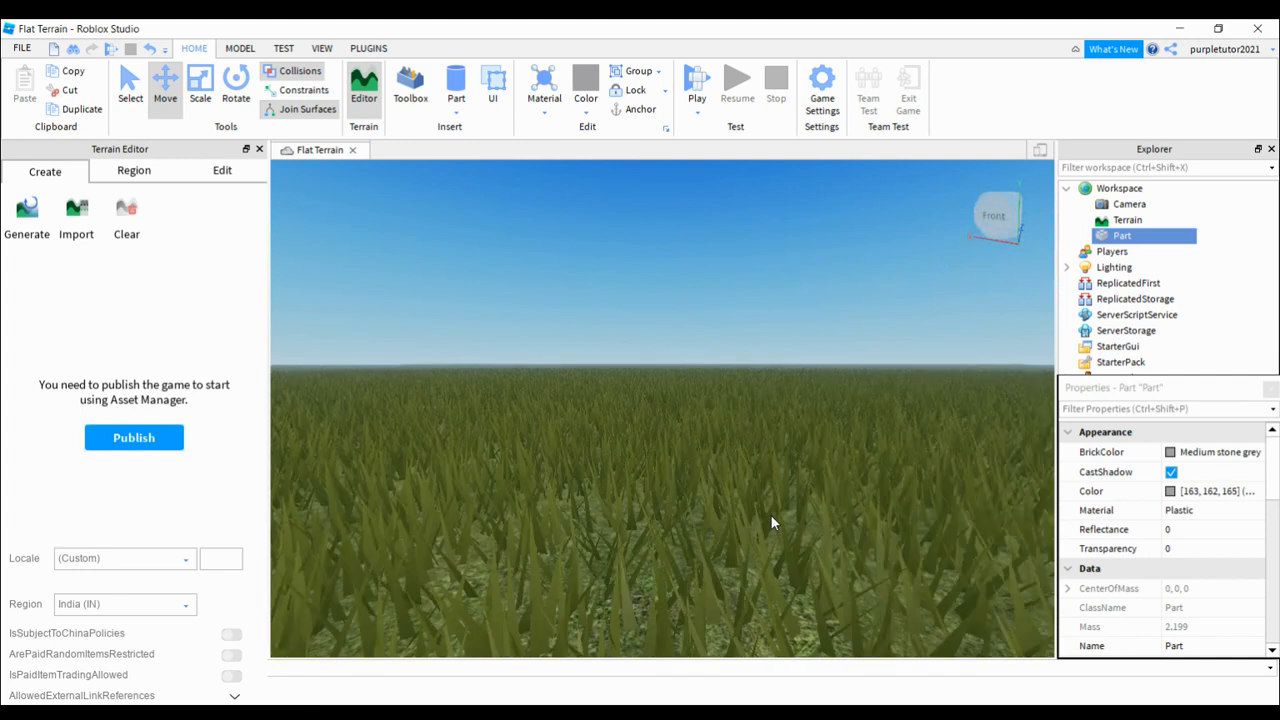
left_click(993, 215)
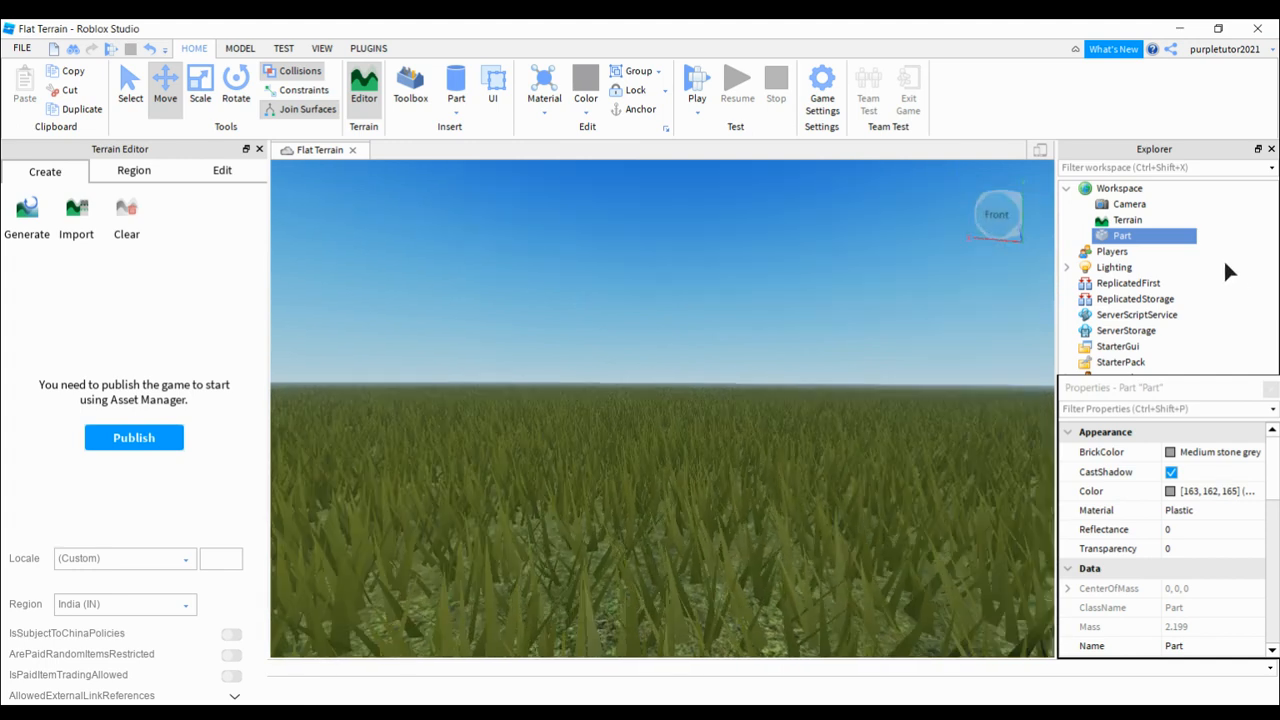
key("f")
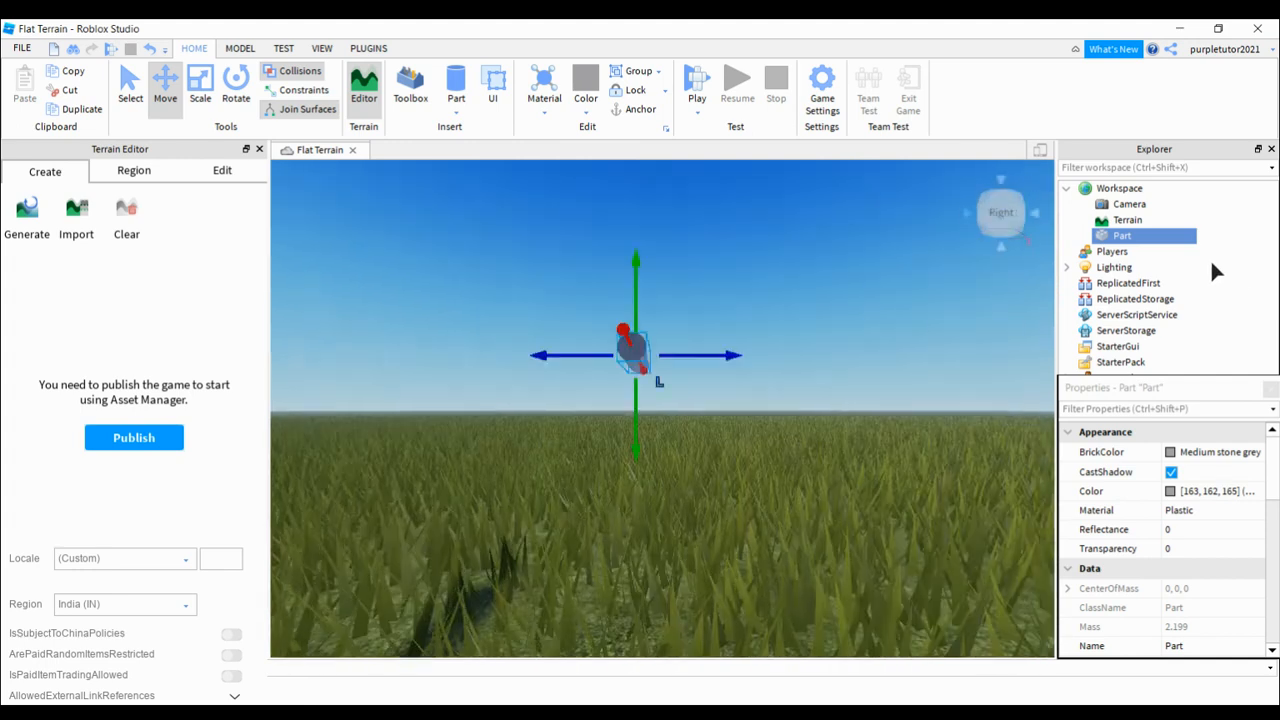
key("a")
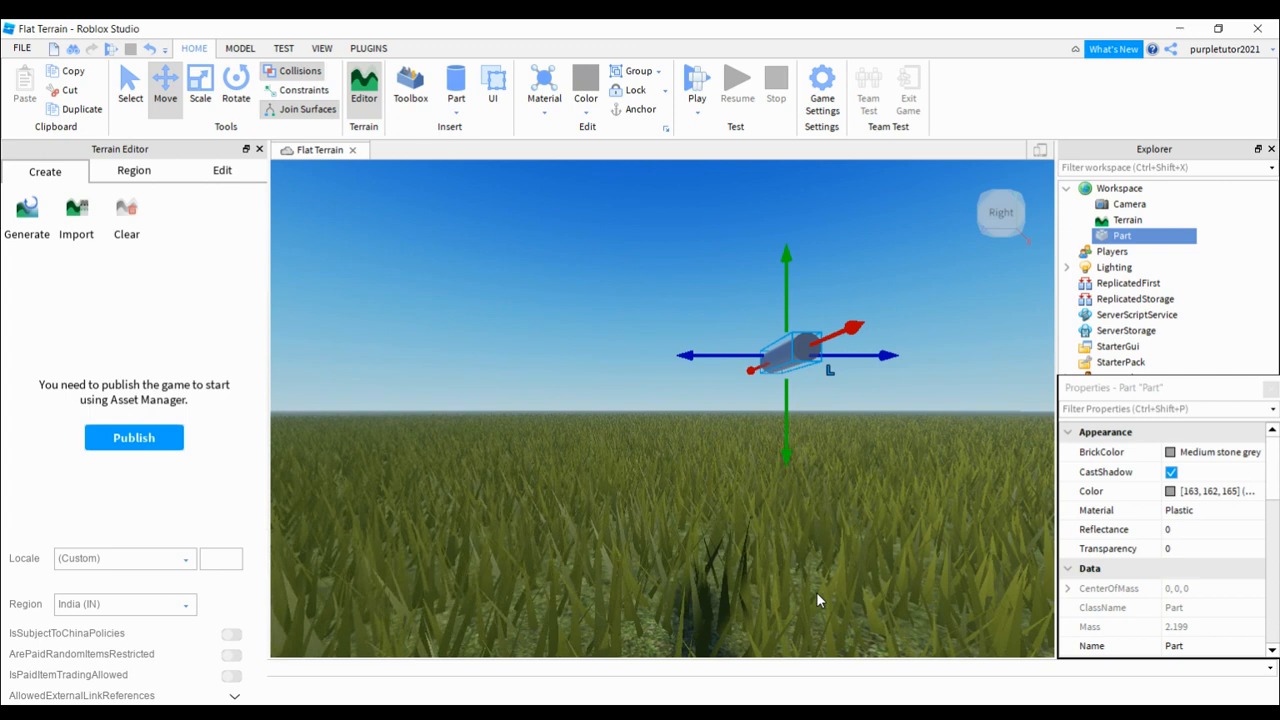
key("d")
key("a")
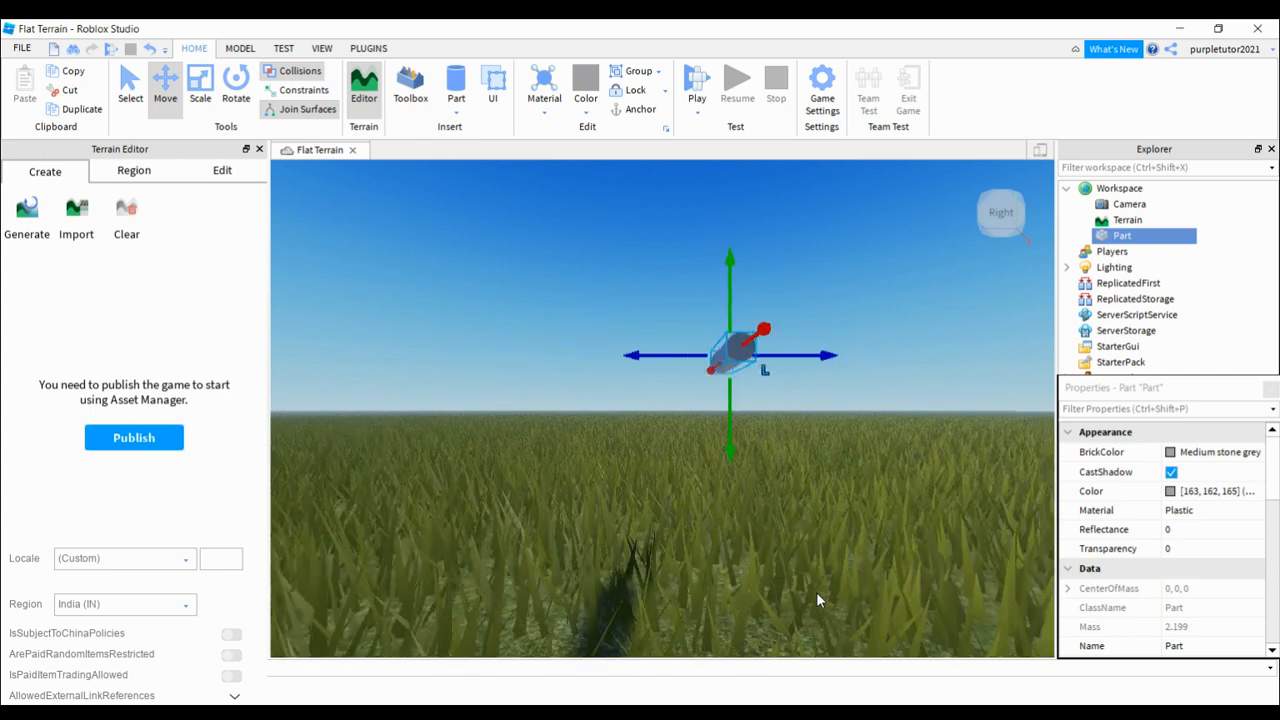
key("e")
key("d")
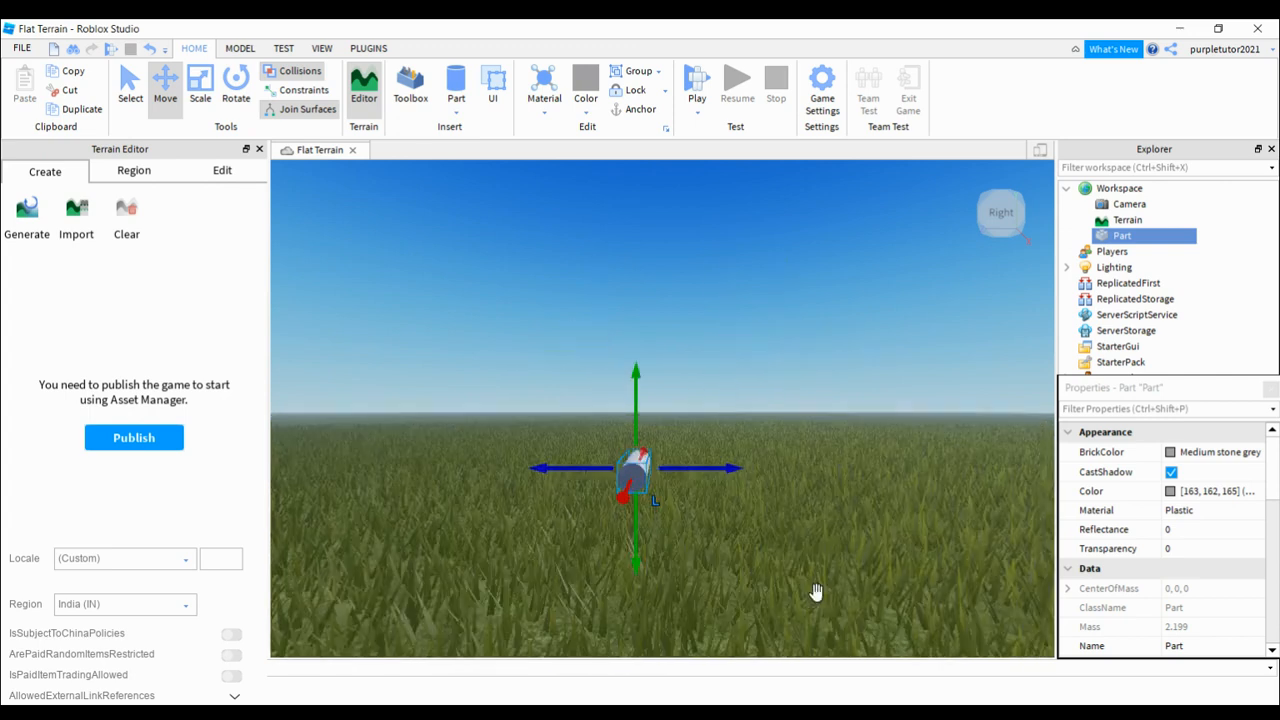
key("a")
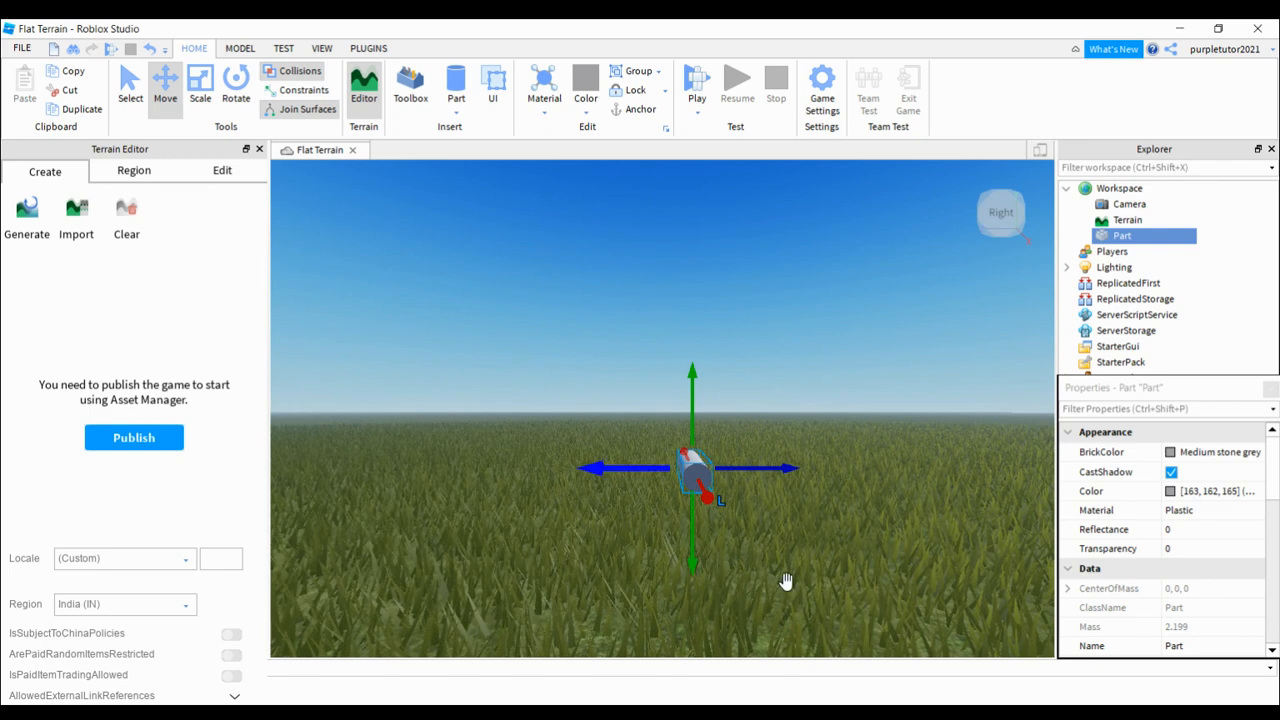
left_click_drag(786, 581, 729, 593)
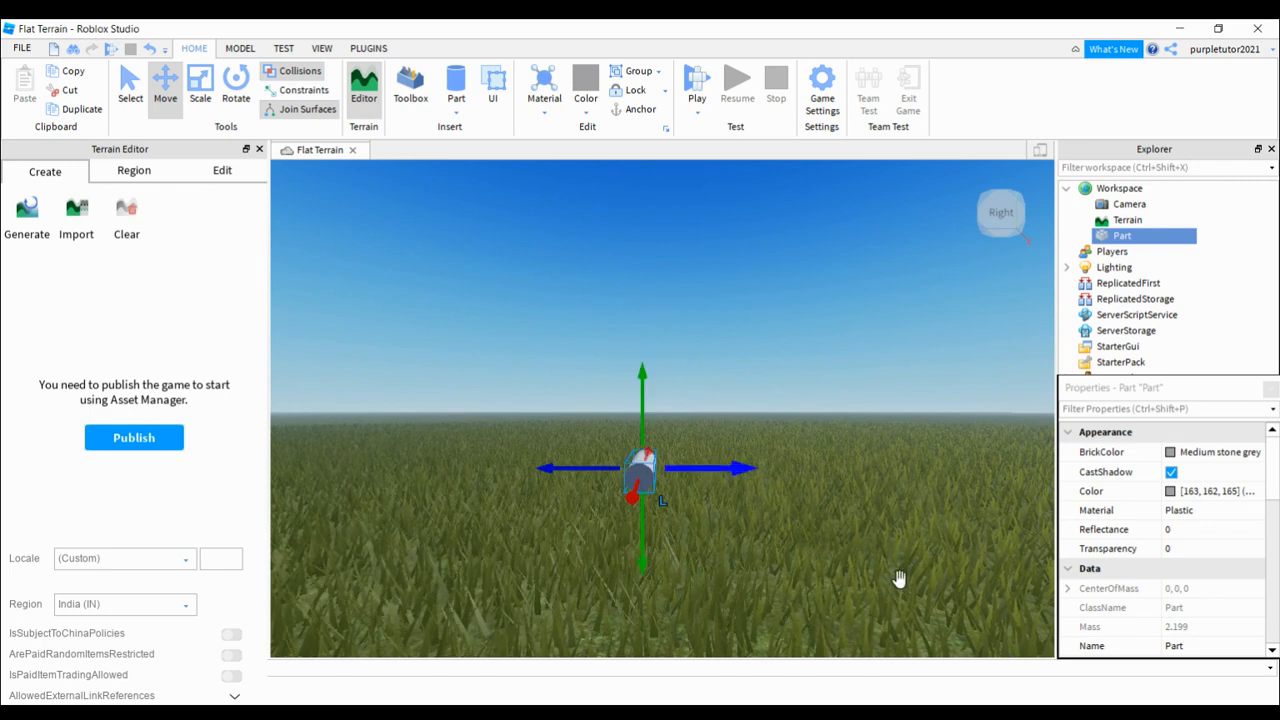
mouse_move(899, 579)
left_mouse_down()
mouse_move(1043, 583)
mouse_move(889, 571)
left_mouse_up()
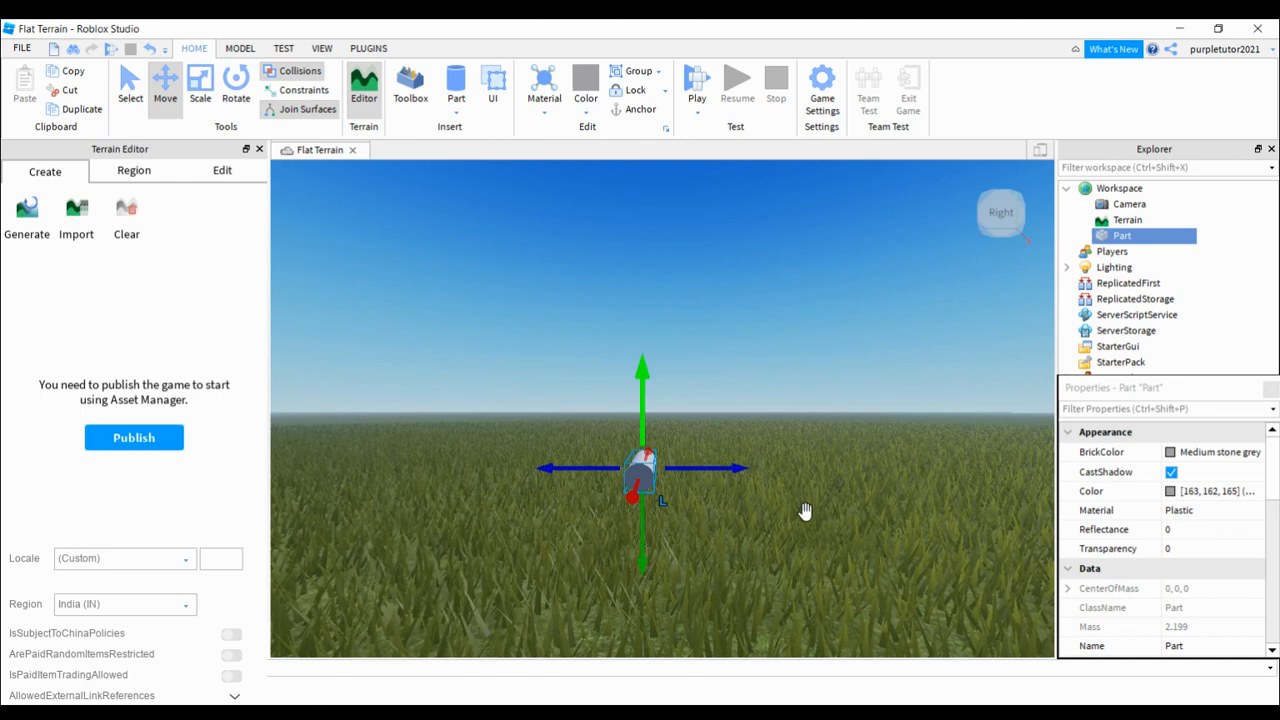
left_click_drag(805, 511, 798, 440)
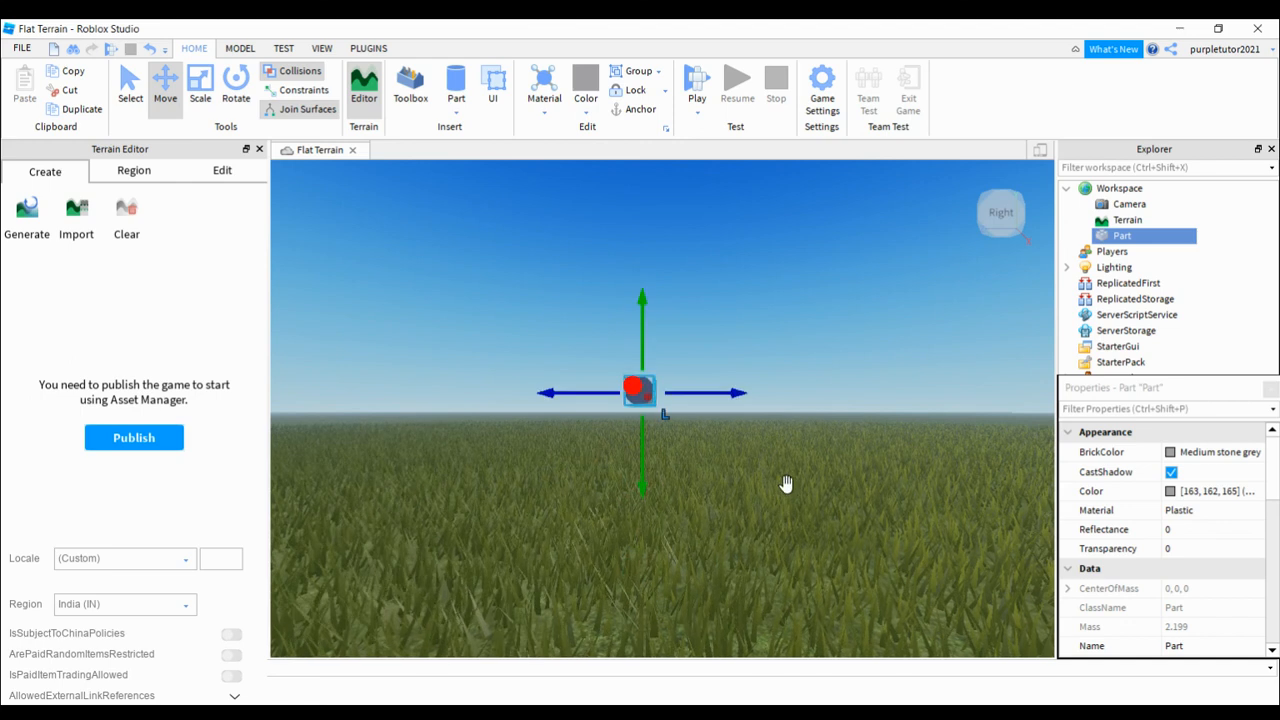
Step: Switch to the Scale tool and, from the front view, stretch the cylinder part along its Z axis
scroll(800, 477, "up", 3)
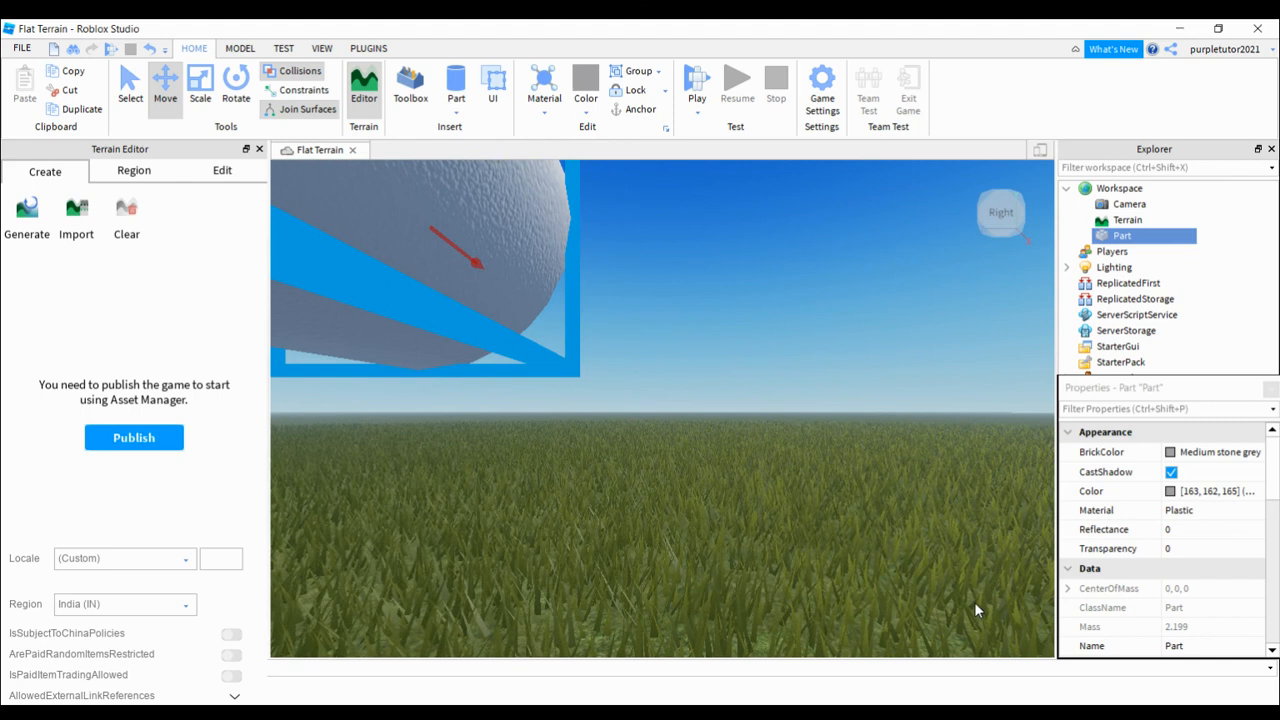
left_click(200, 86)
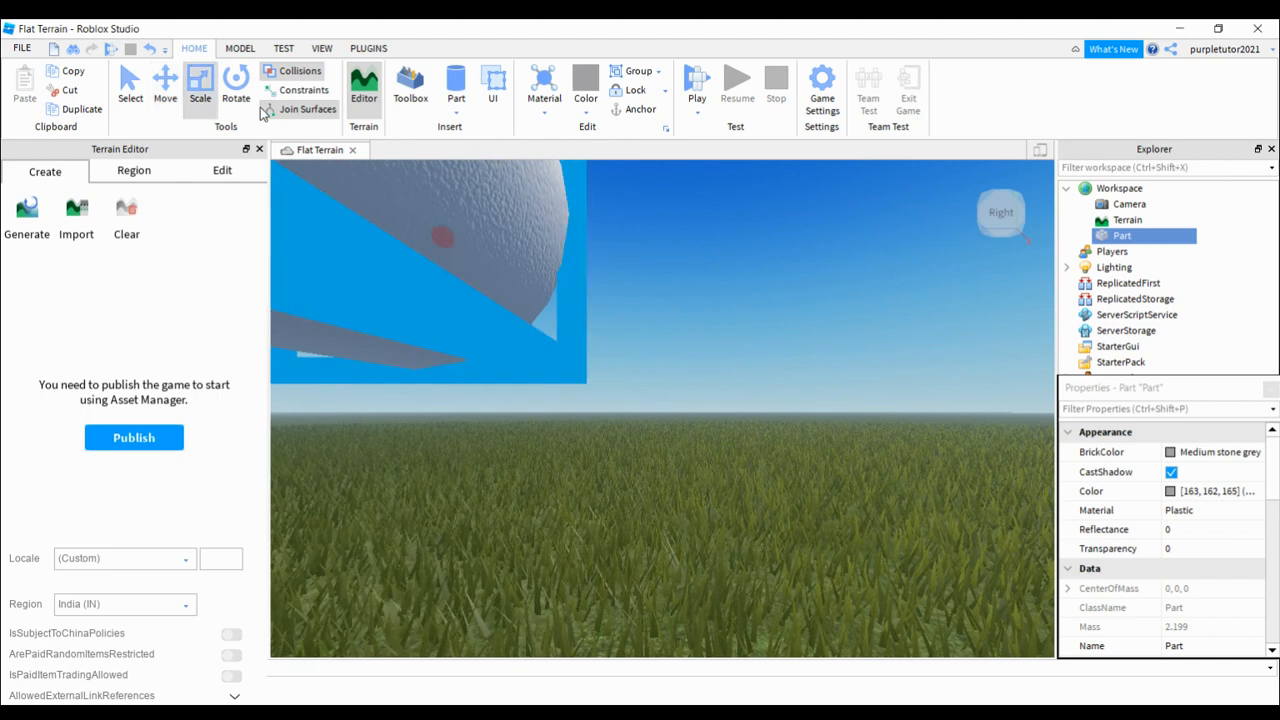
left_click(266, 110)
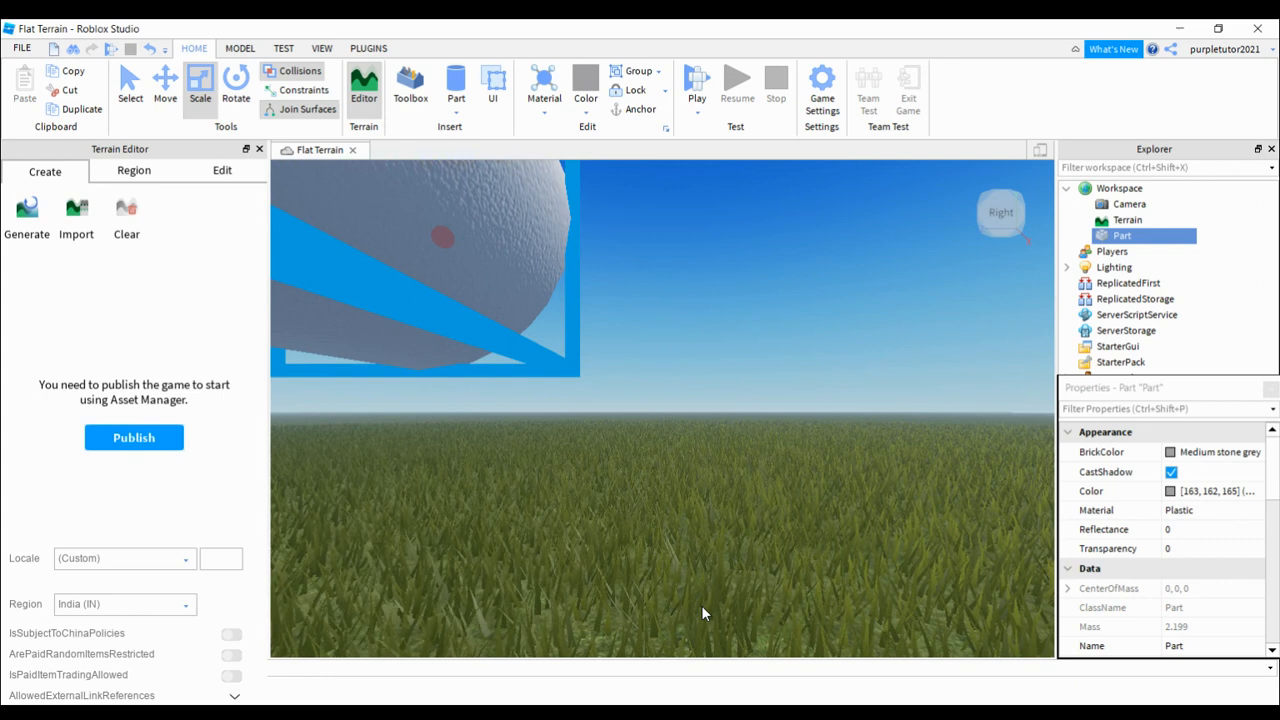
left_click(1035, 212)
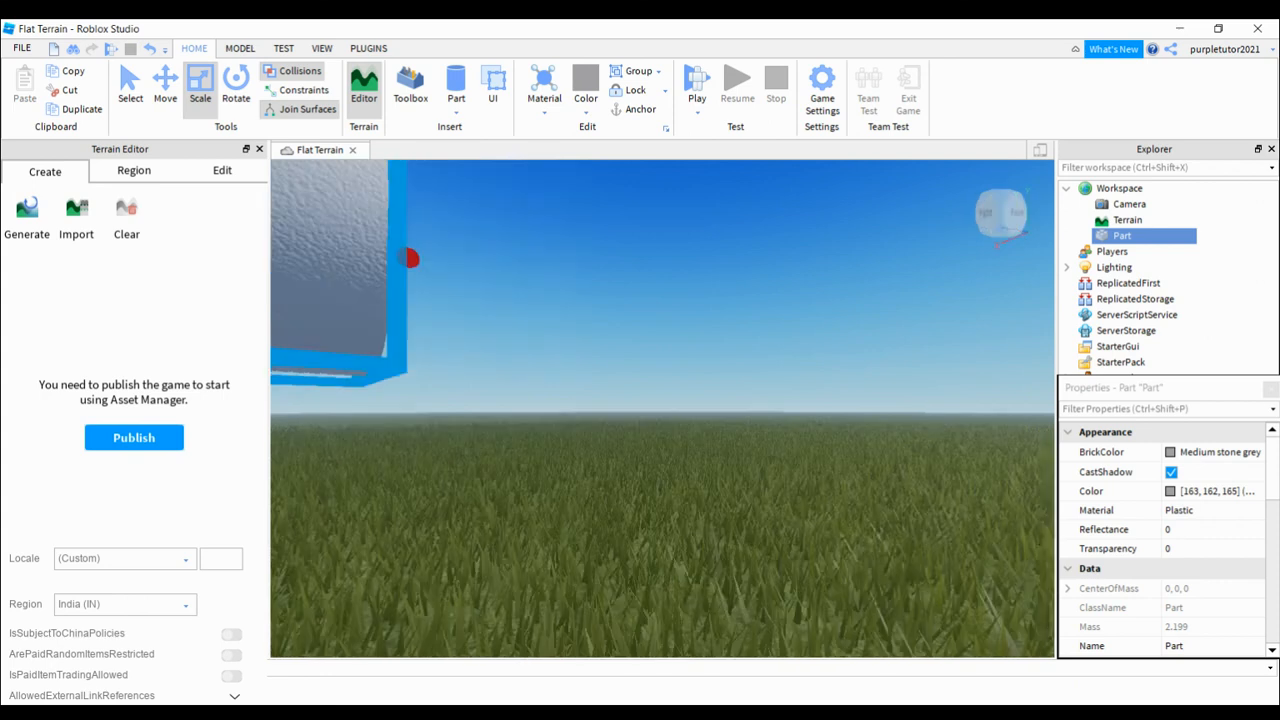
key("a")
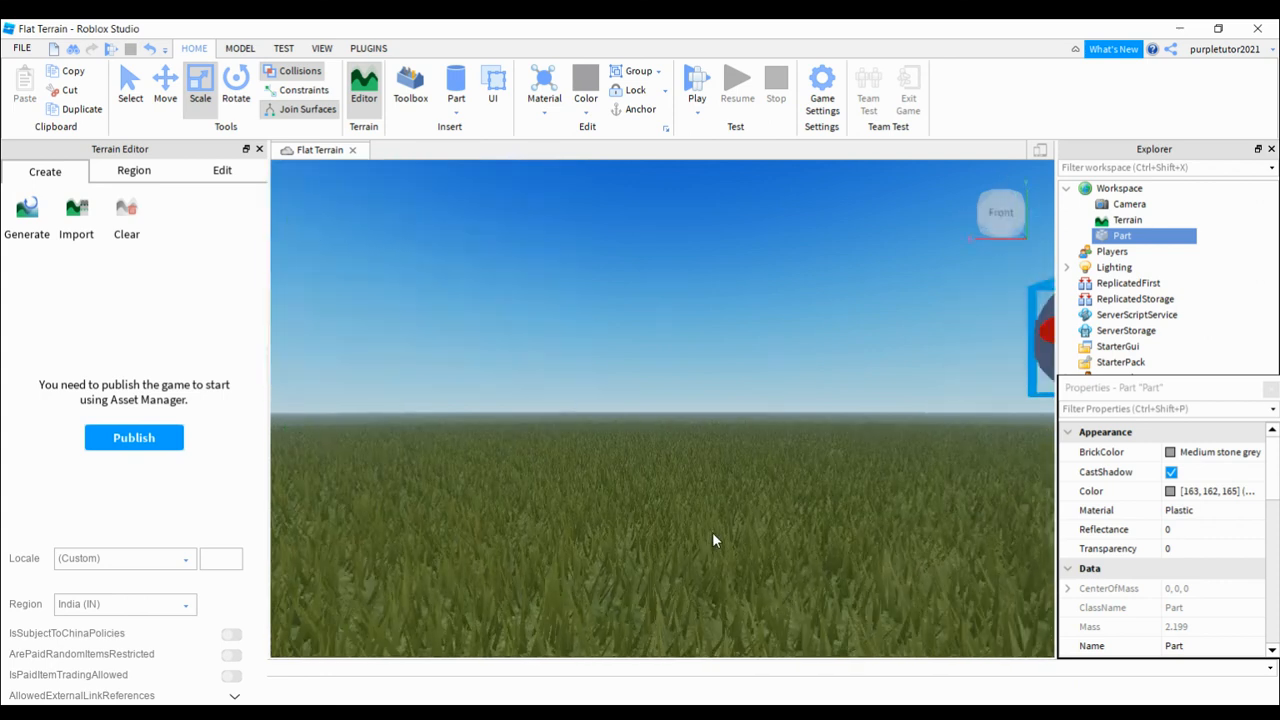
key("f")
key("s")
key("d")
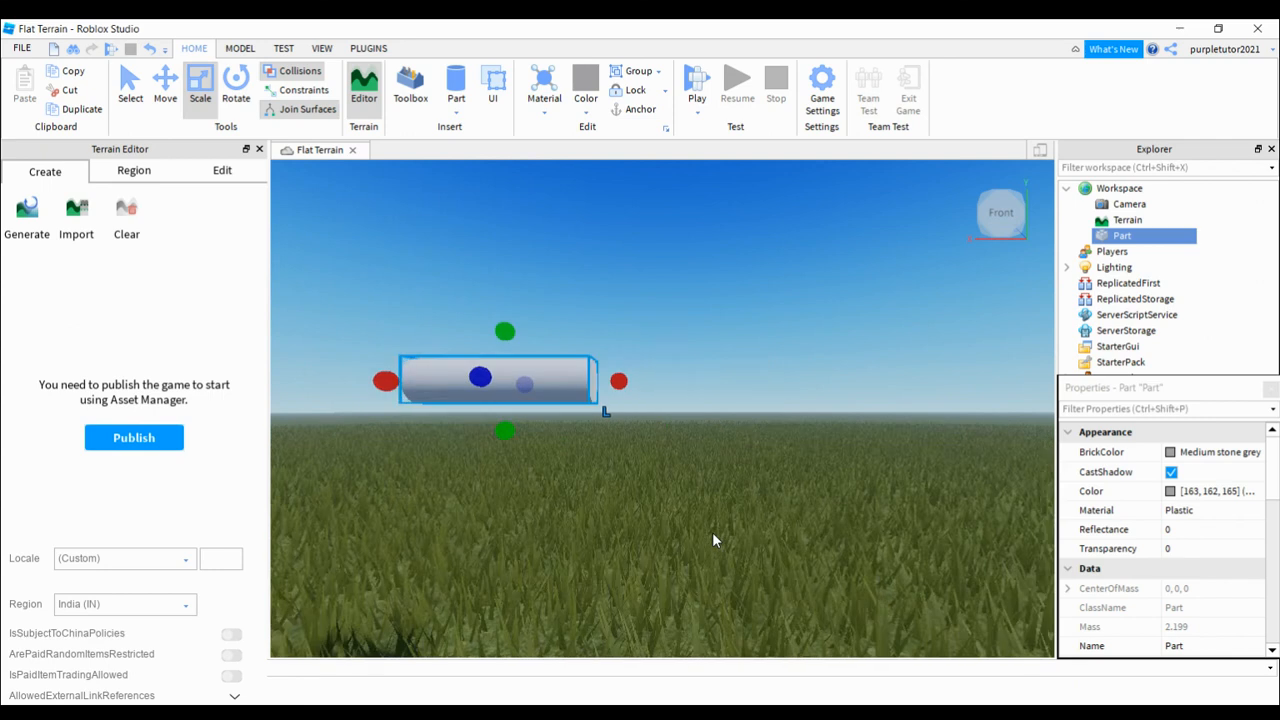
key("a")
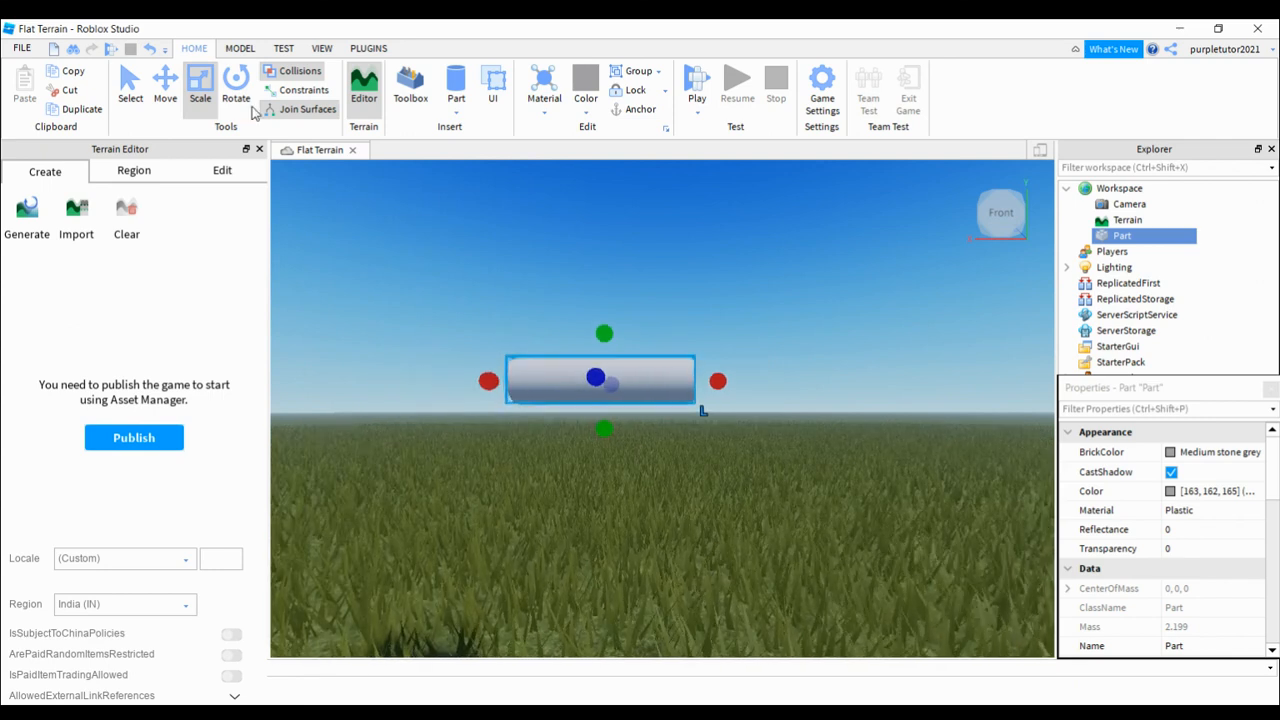
left_click_drag(721, 506, 690, 548)
Step: From the left-side view, widen the part in both directions along the Z axis and scale up its height to thicken the cylinder
key("d")
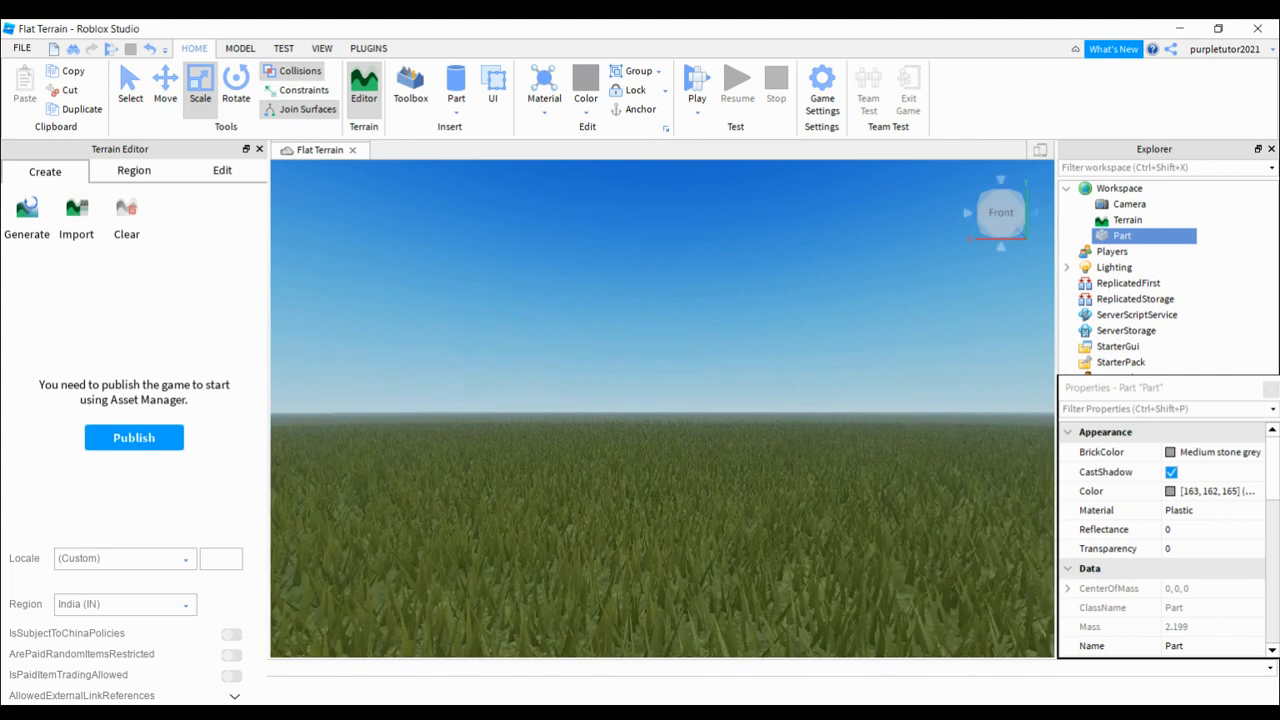
left_click(1035, 213)
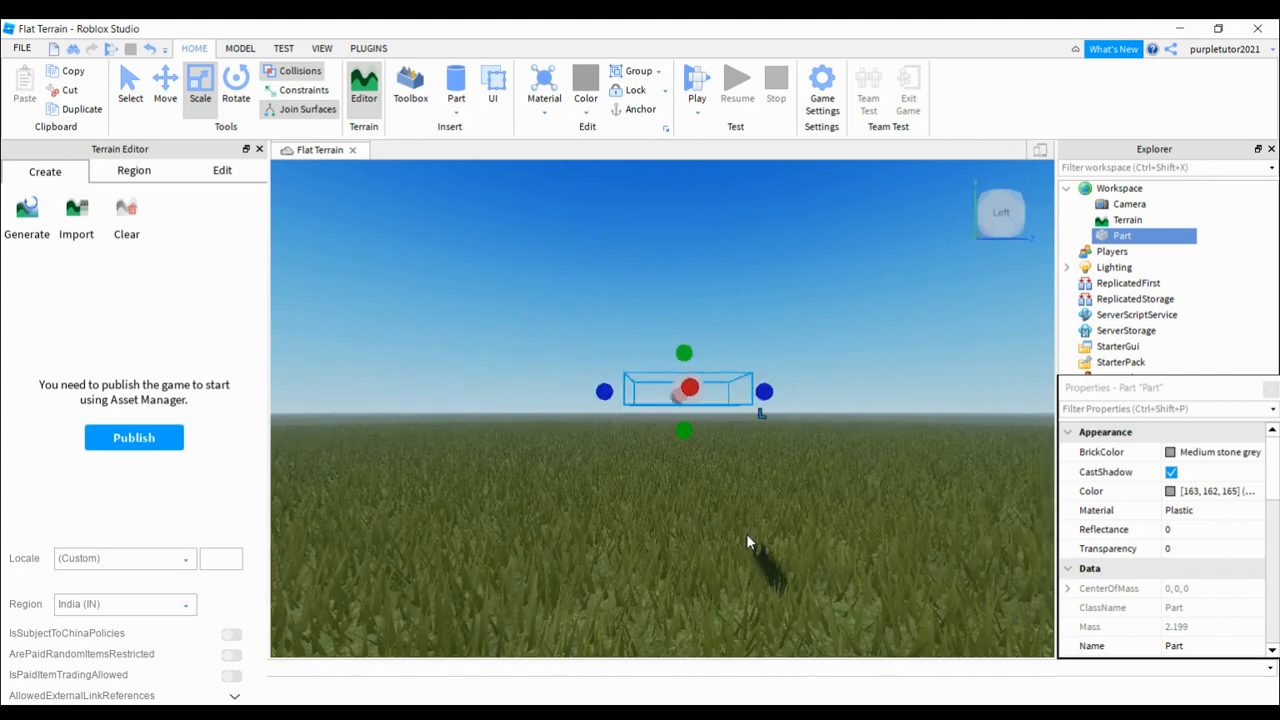
key("d")
key("a")
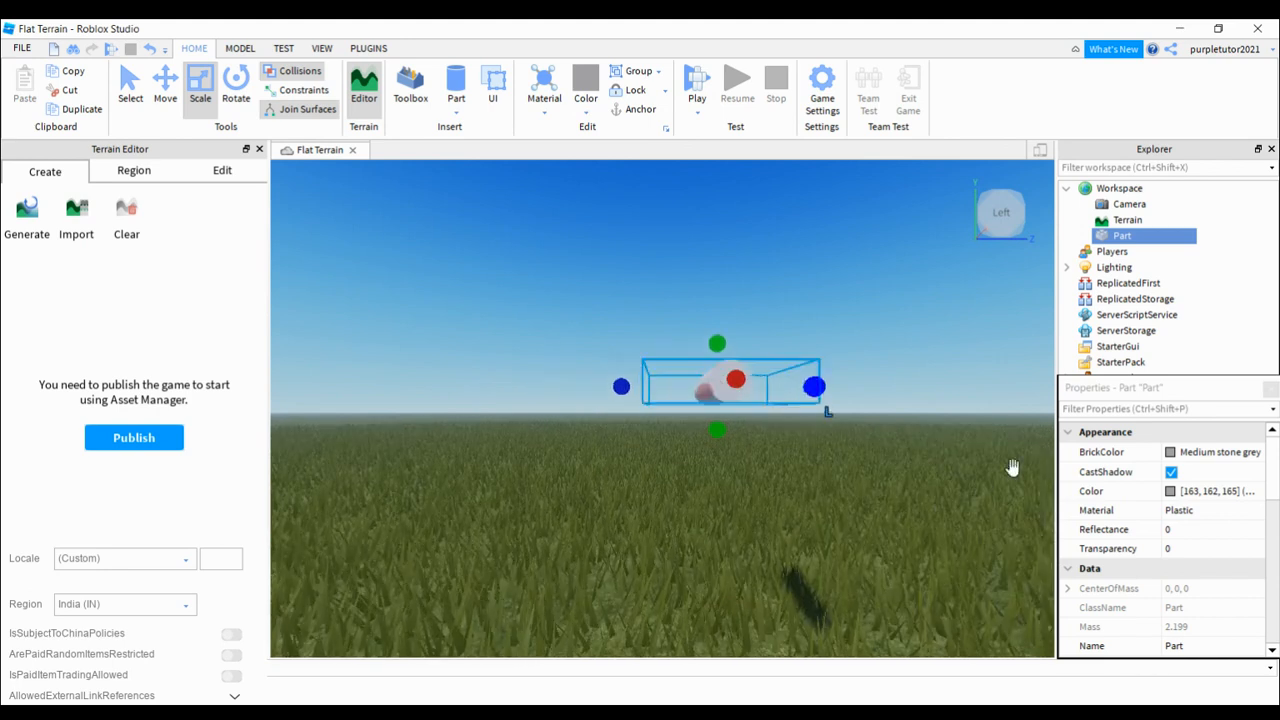
left_click_drag(1044, 477, 1108, 475)
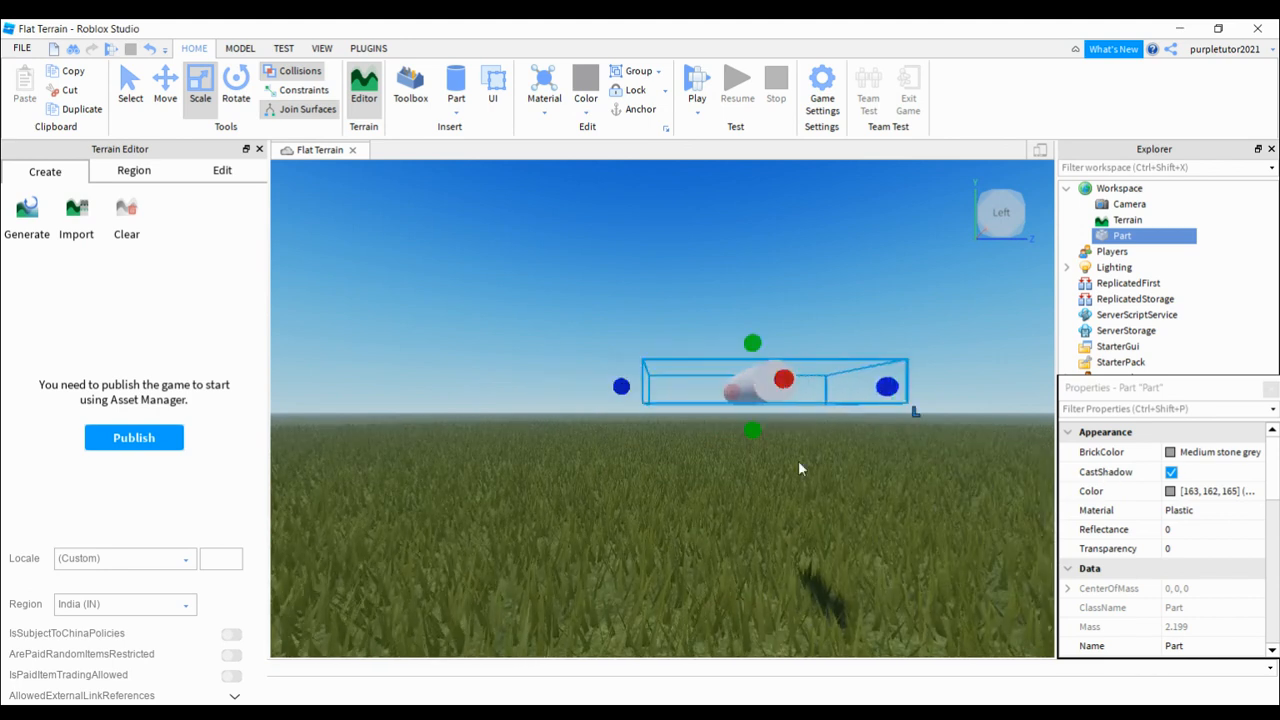
left_click_drag(766, 472, 607, 501)
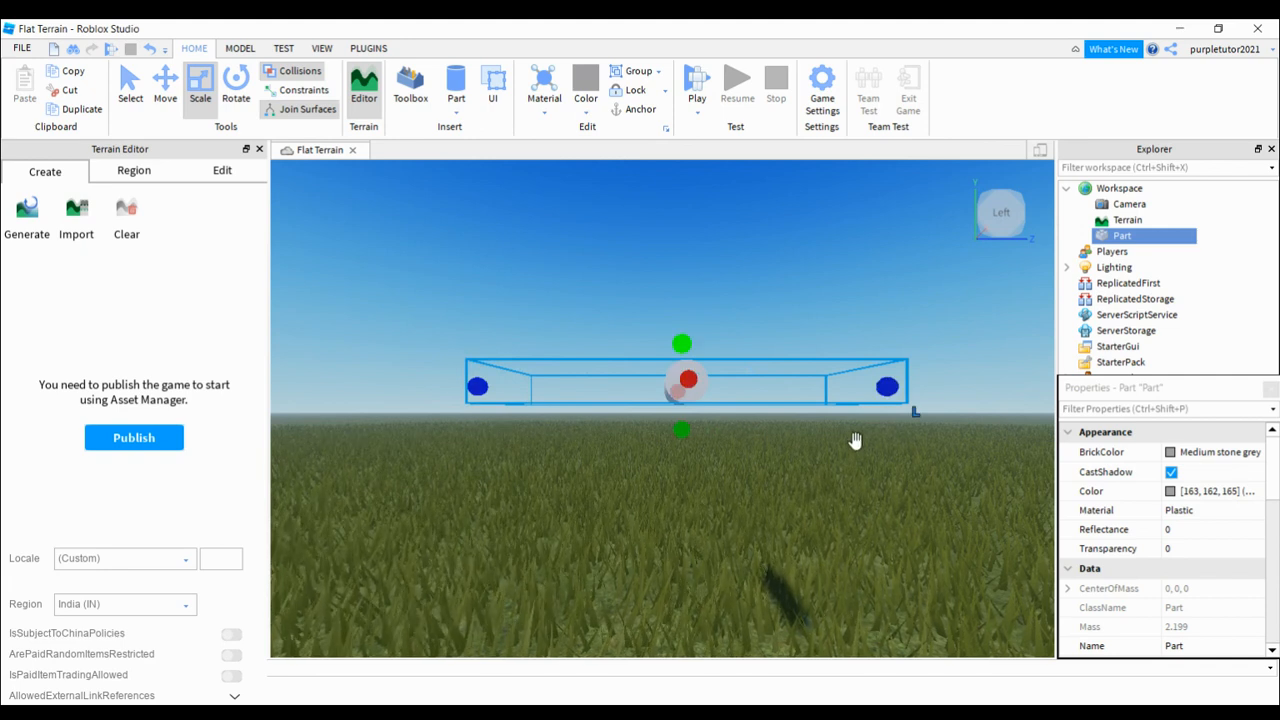
left_click_drag(851, 443, 950, 402)
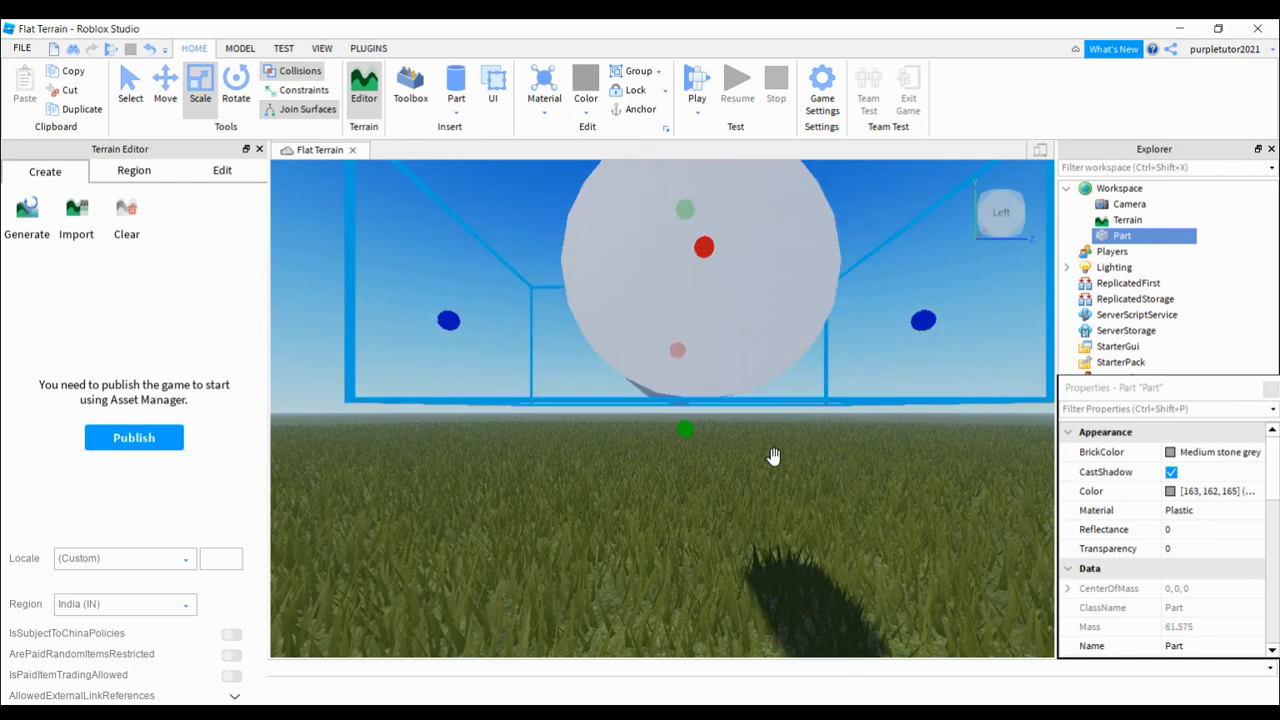
Step: From the front view, lengthen the cylinder at both ends along the X axis
key("a")
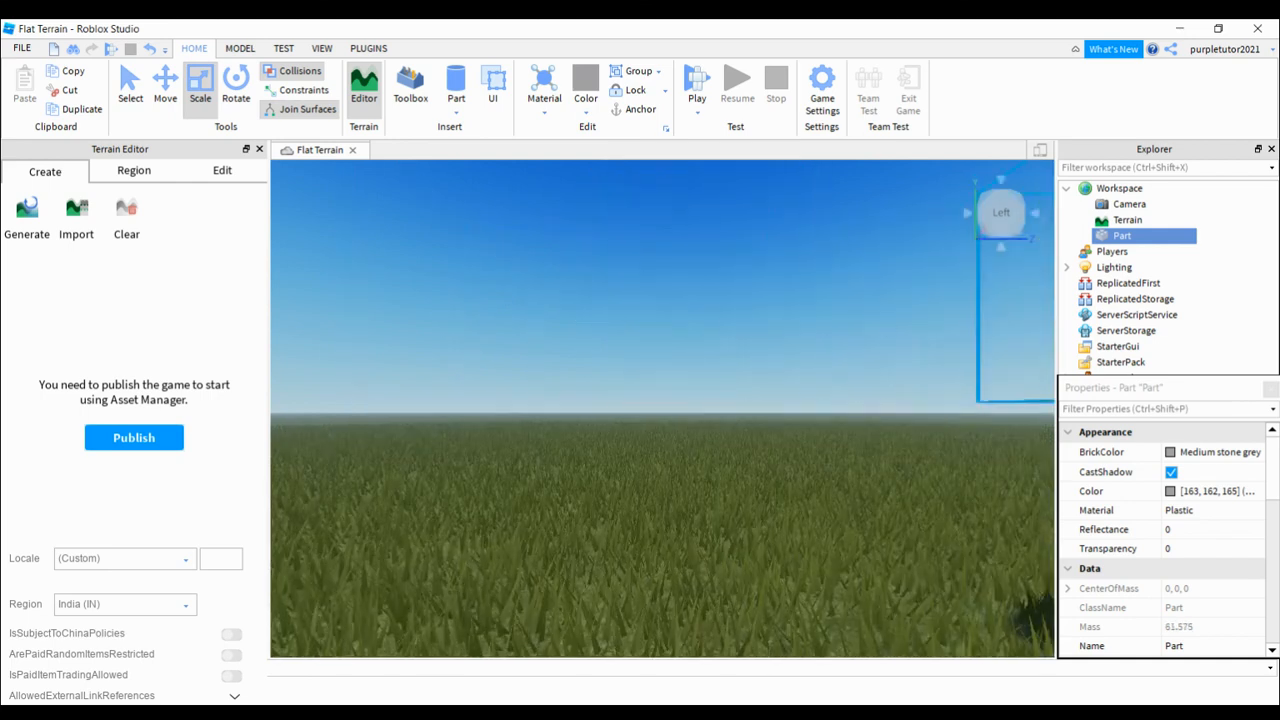
key("f")
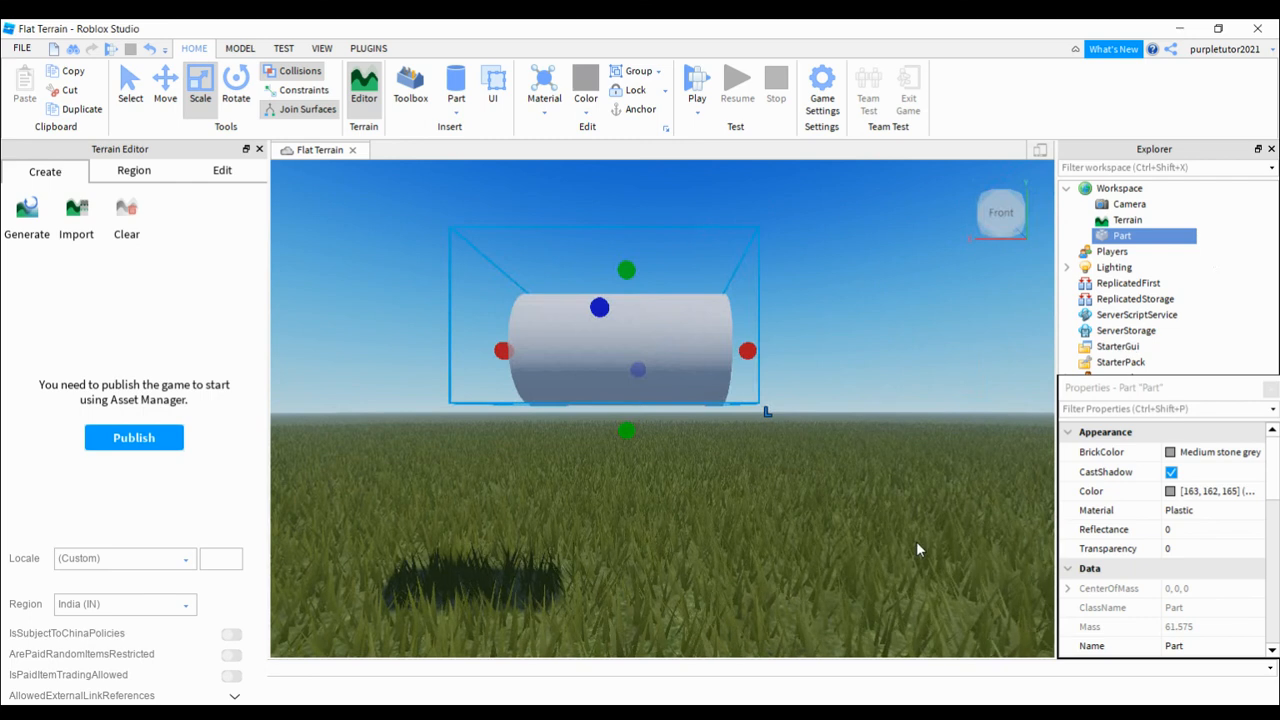
left_click_drag(747, 350, 1052, 438)
left_click_drag(629, 448, 456, 457)
mouse_move(535, 449)
left_mouse_down()
mouse_move(734, 446)
mouse_move(506, 434)
mouse_move(634, 443)
mouse_move(634, 474)
mouse_move(554, 461)
left_mouse_up()
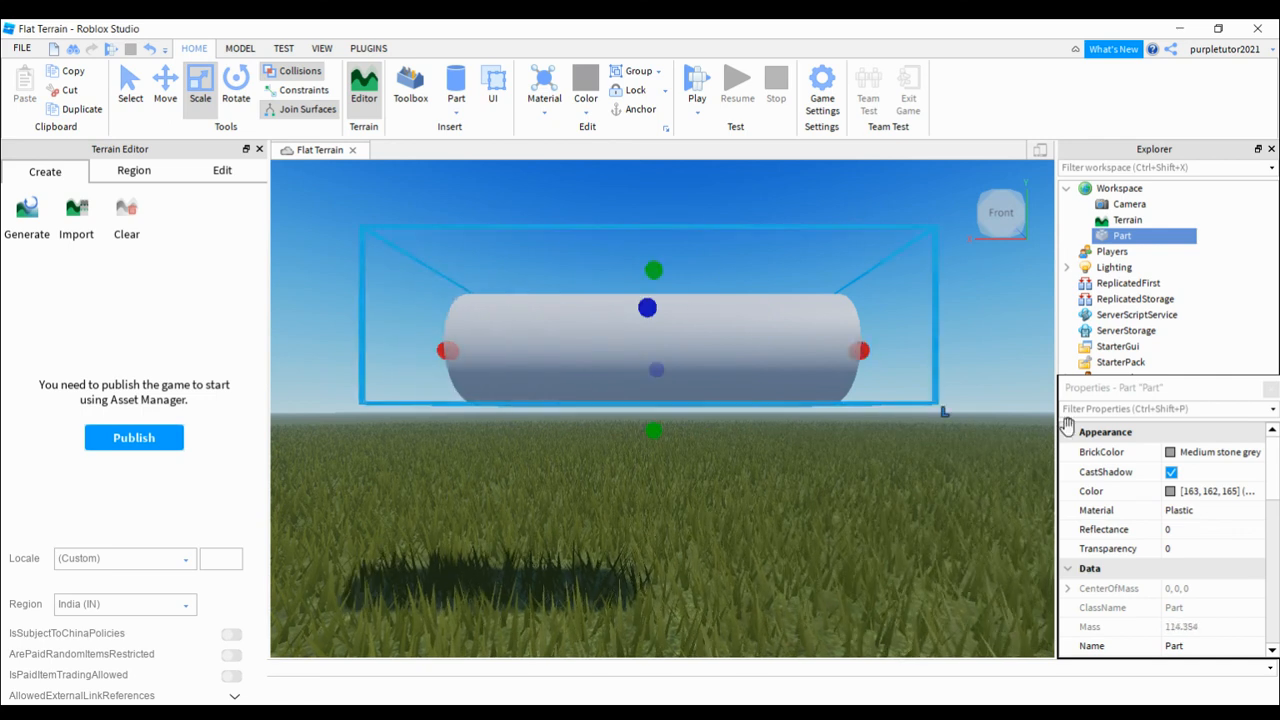
Step: Extend the cylinder further along the X axis and scale its height down to a thin rod
left_click_drag(1083, 443, 1143, 443)
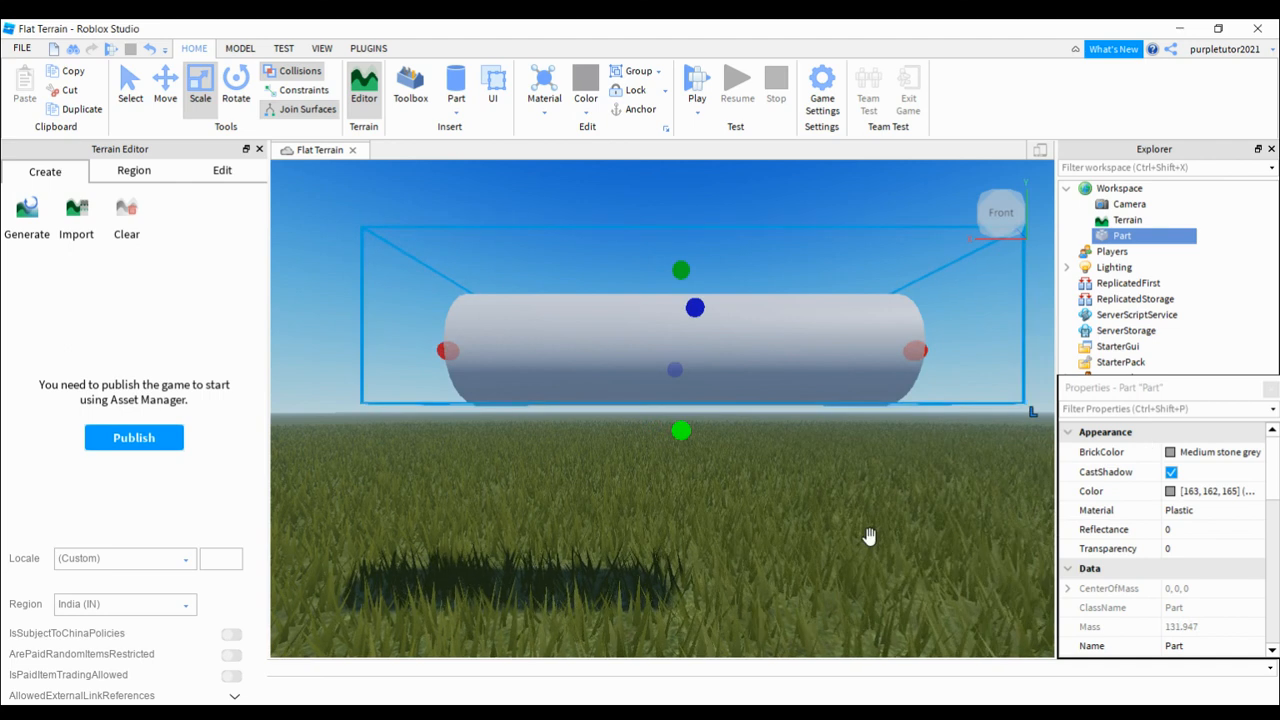
left_click_drag(857, 551, 801, 348)
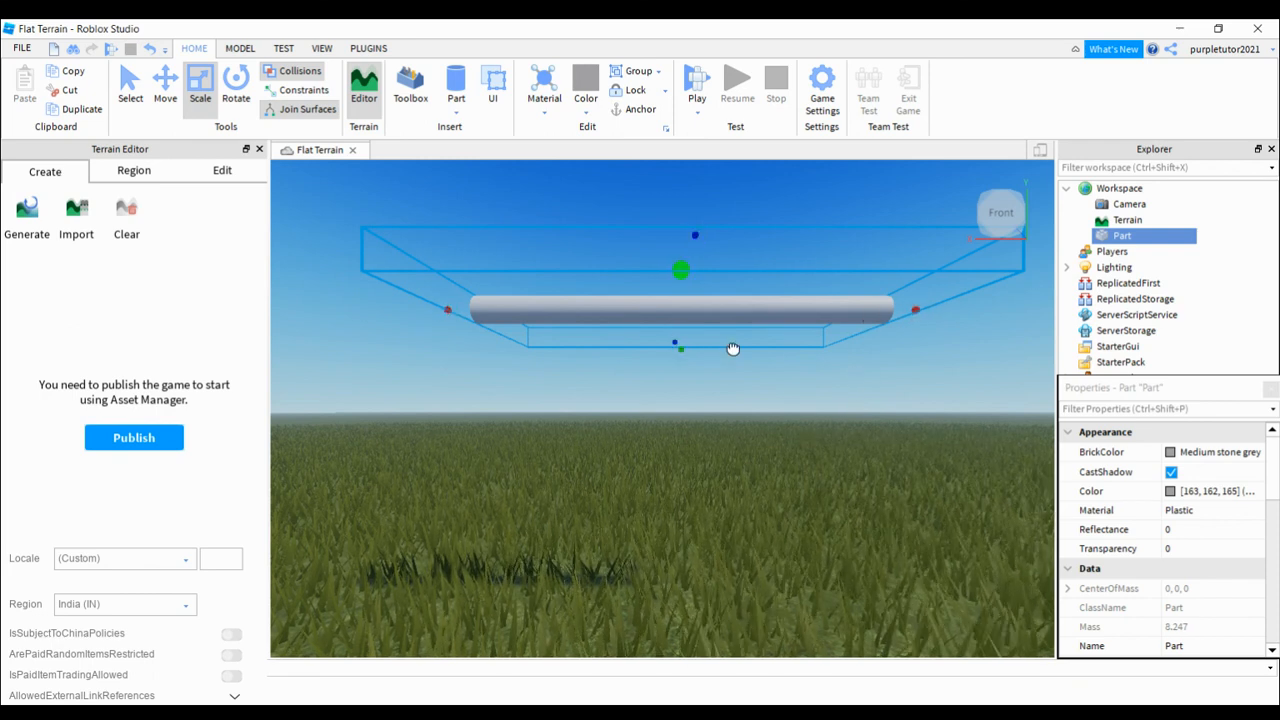
Step: Switch to the Rotate tool and turn the thin cylinder about its vertical Y axis so that it points diagonally
key("a")
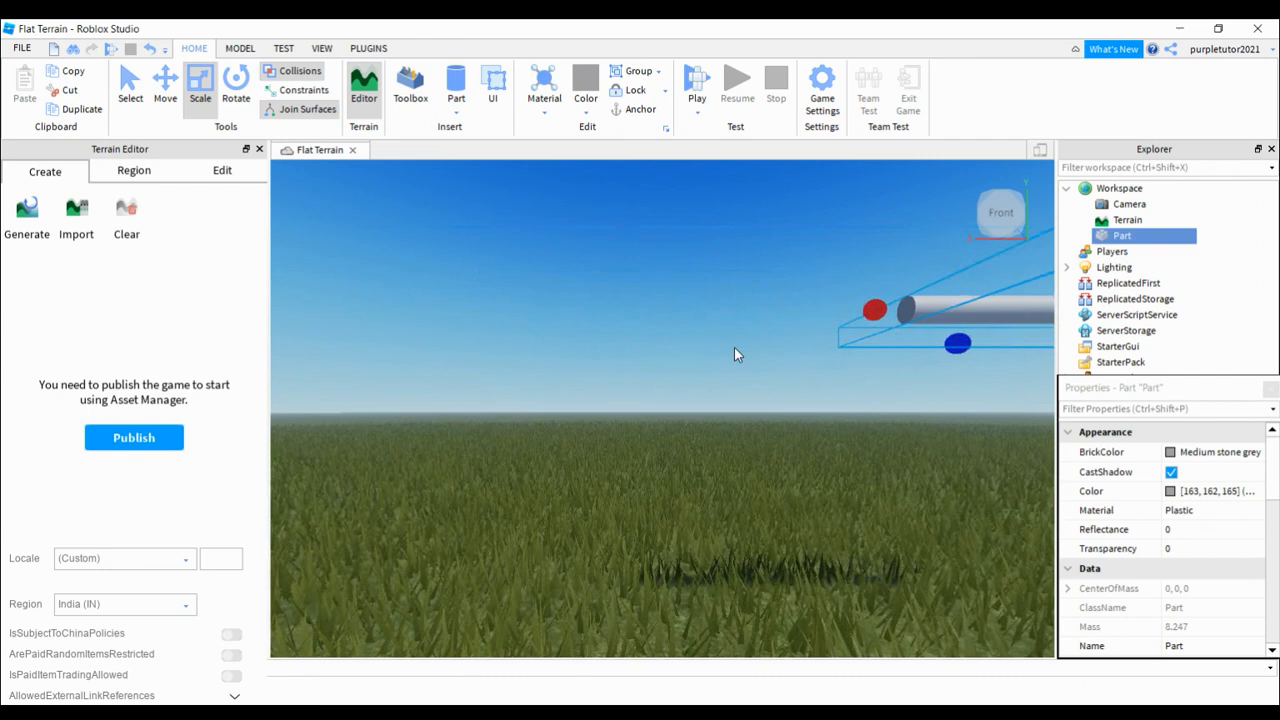
key("d")
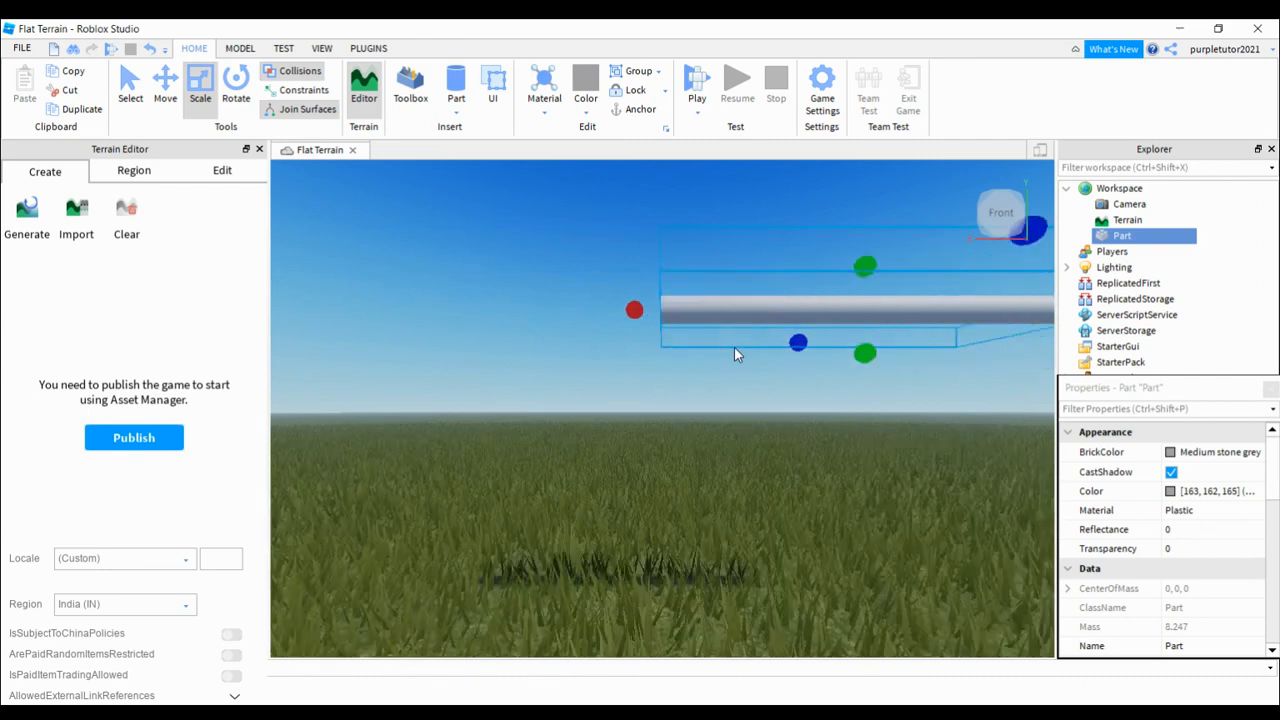
key("ctrl+4")
left_click(298, 108)
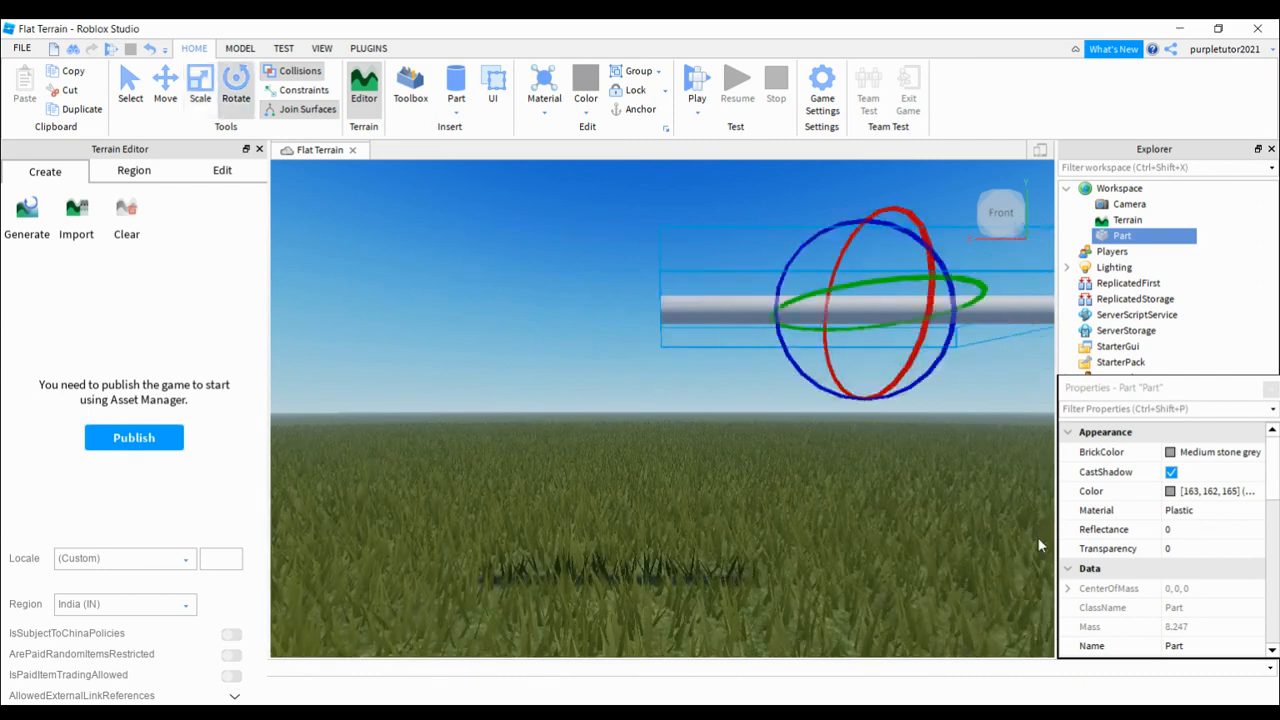
left_click_drag(1104, 358, 1104, 358)
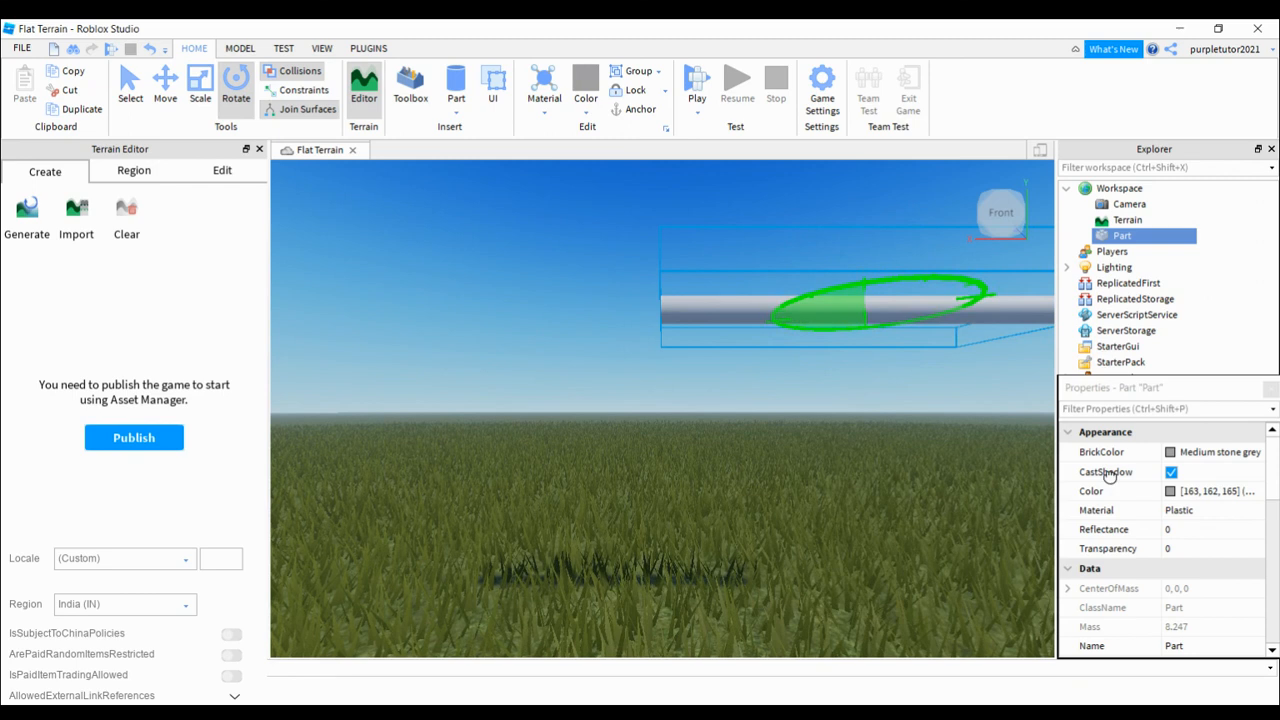
left_click_drag(1108, 475, 1104, 358)
mouse_move(1111, 358)
left_mouse_down()
mouse_move(1154, 365)
mouse_move(1132, 370)
left_mouse_up()
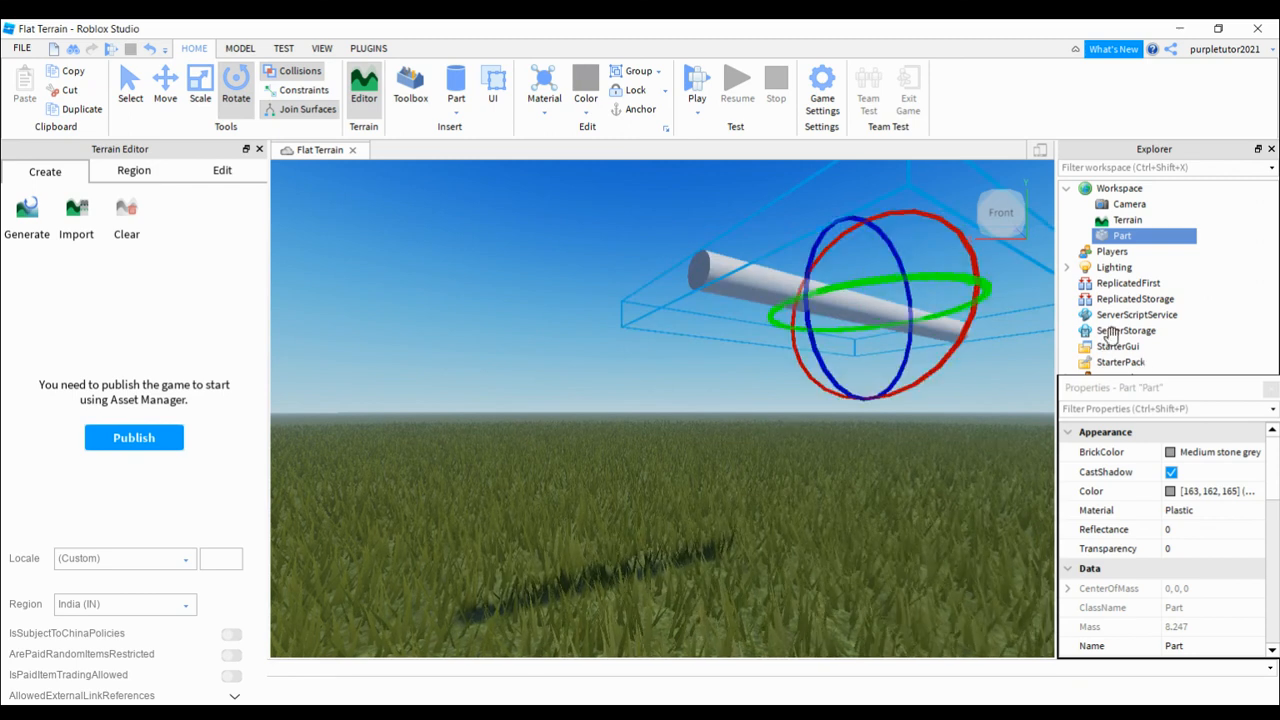
Step: Tilt the cylinder steeply about its Z axis from the front view
left_click_drag(1124, 316, 1119, 320)
left_click_drag(1086, 380, 1067, 414)
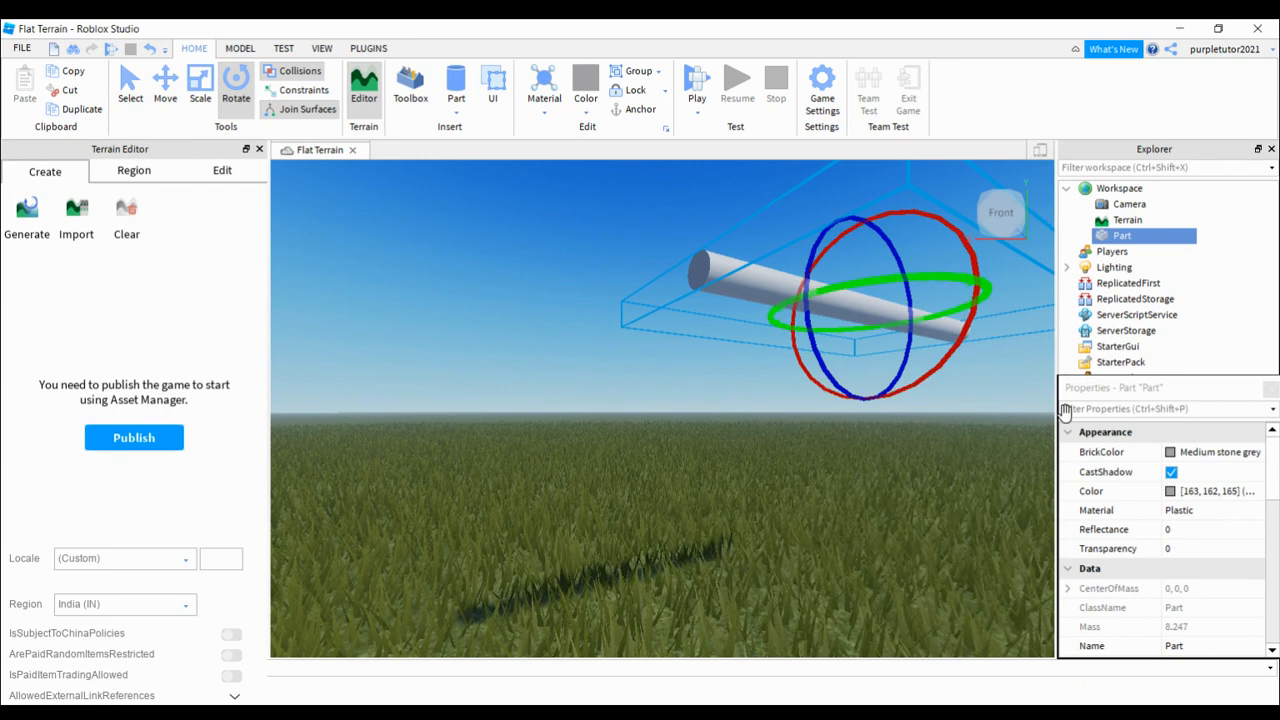
left_click_drag(1113, 305, 1108, 306)
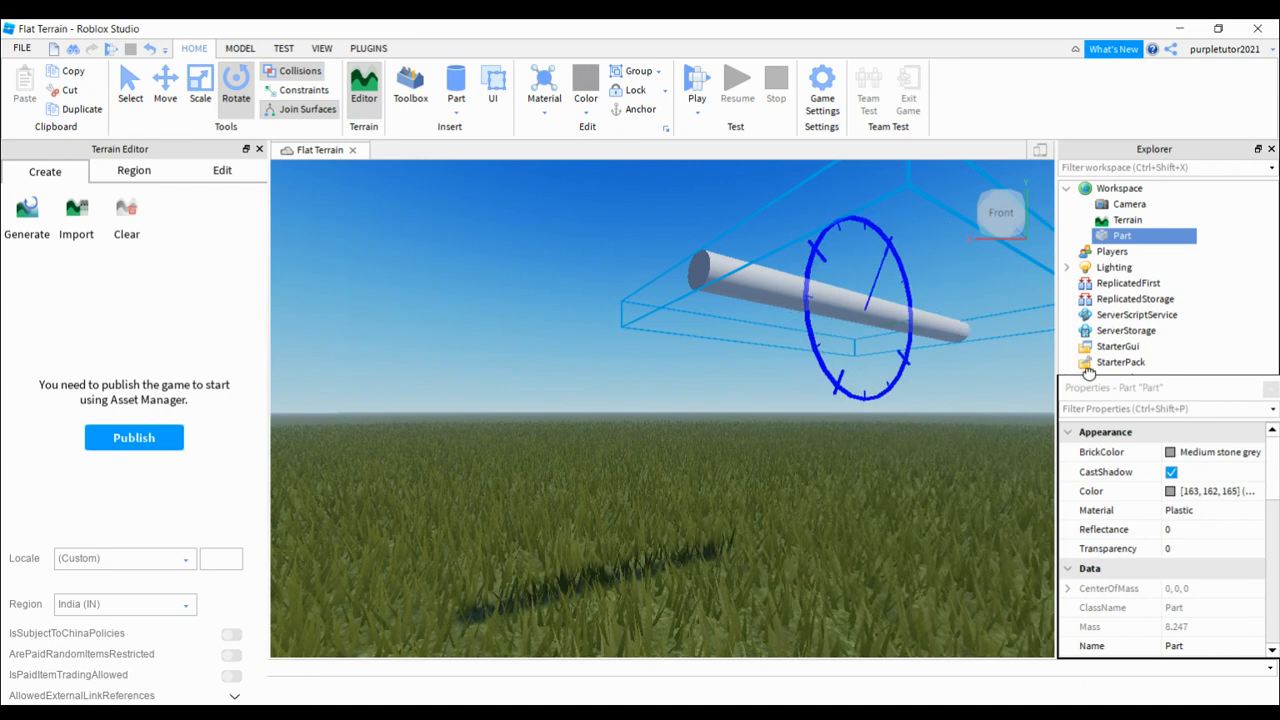
left_click_drag(1088, 372, 1100, 318)
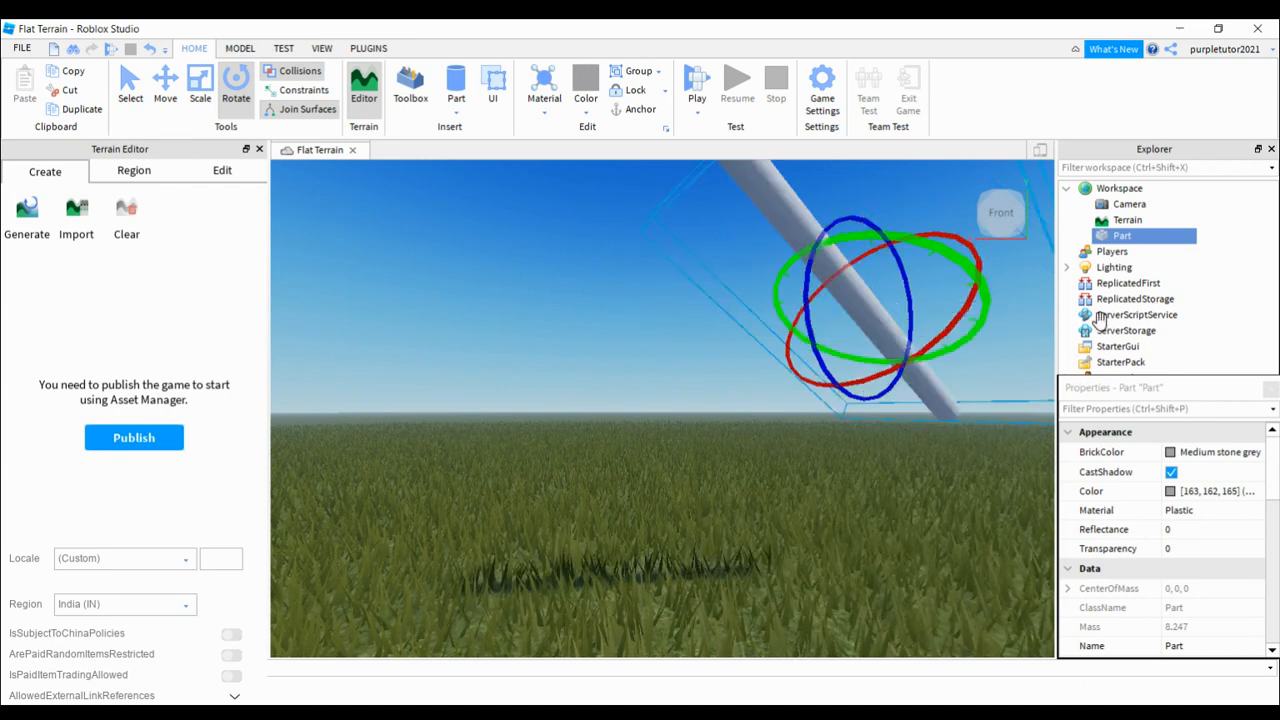
Step: From the left-side view, swing the cylinder about its Y axis and roll it about its X axis
key("d")
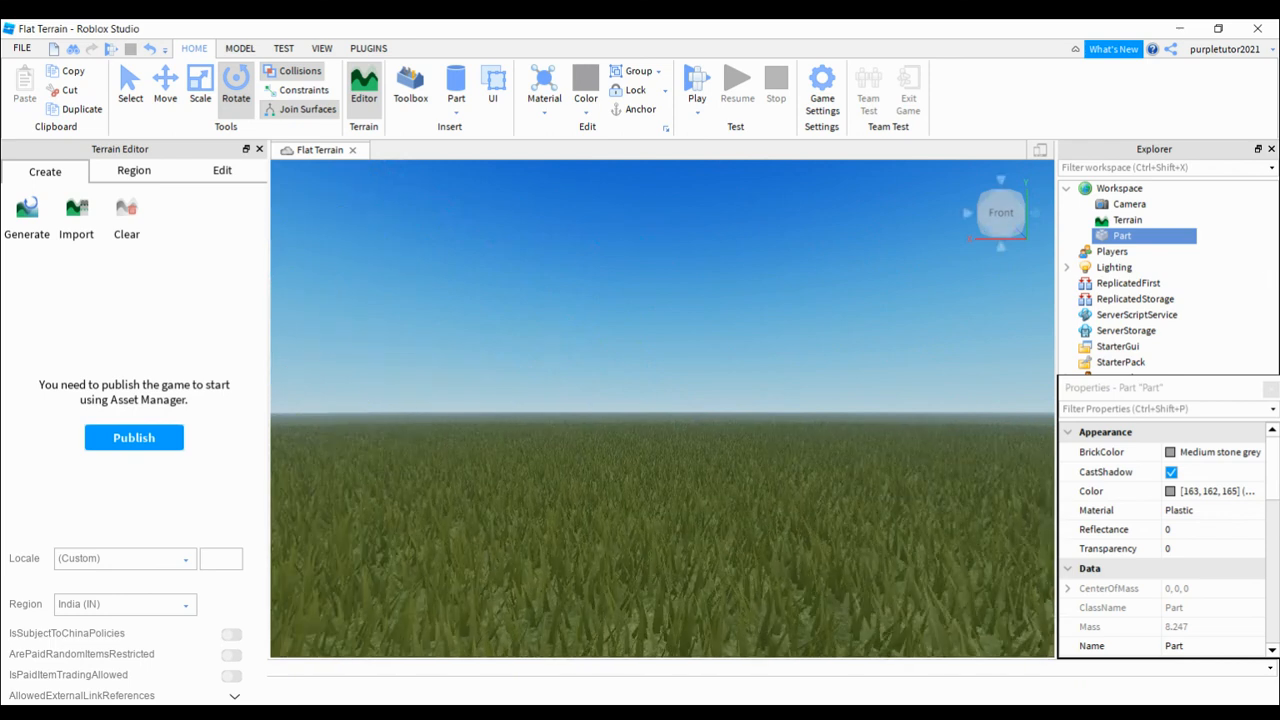
left_click(1036, 213)
key("d")
key("a")
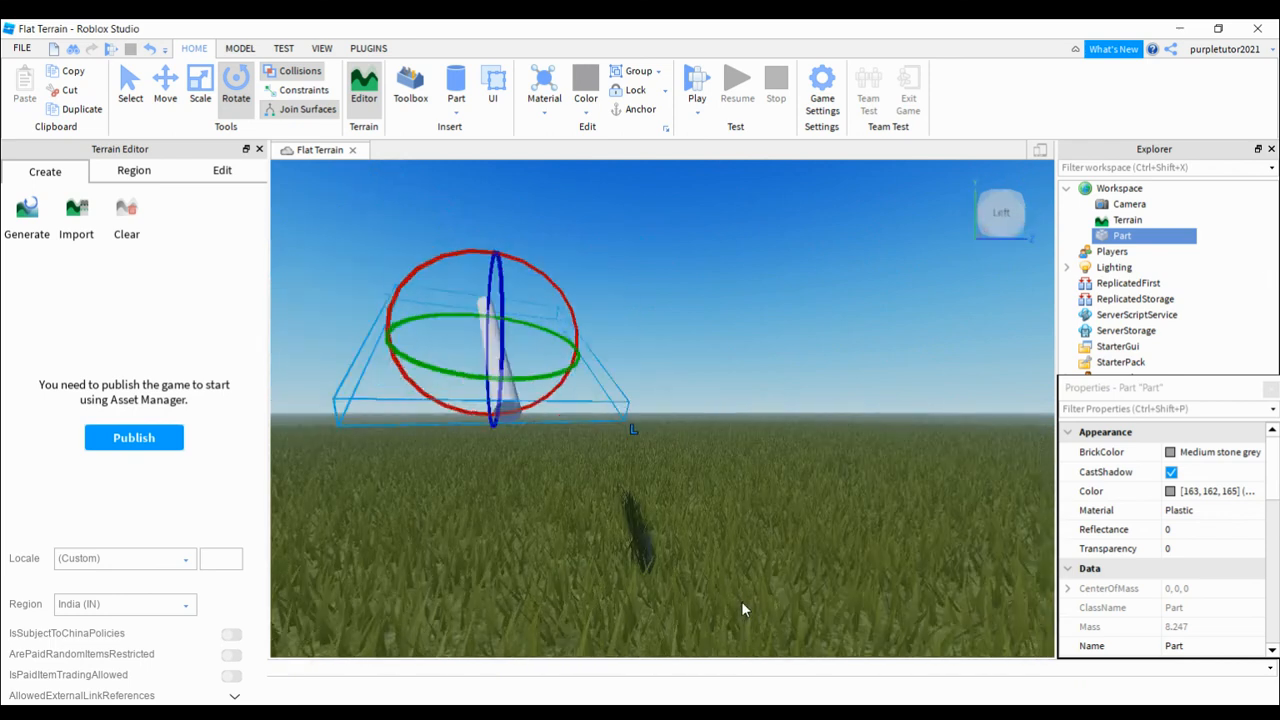
left_click_drag(560, 362, 714, 440)
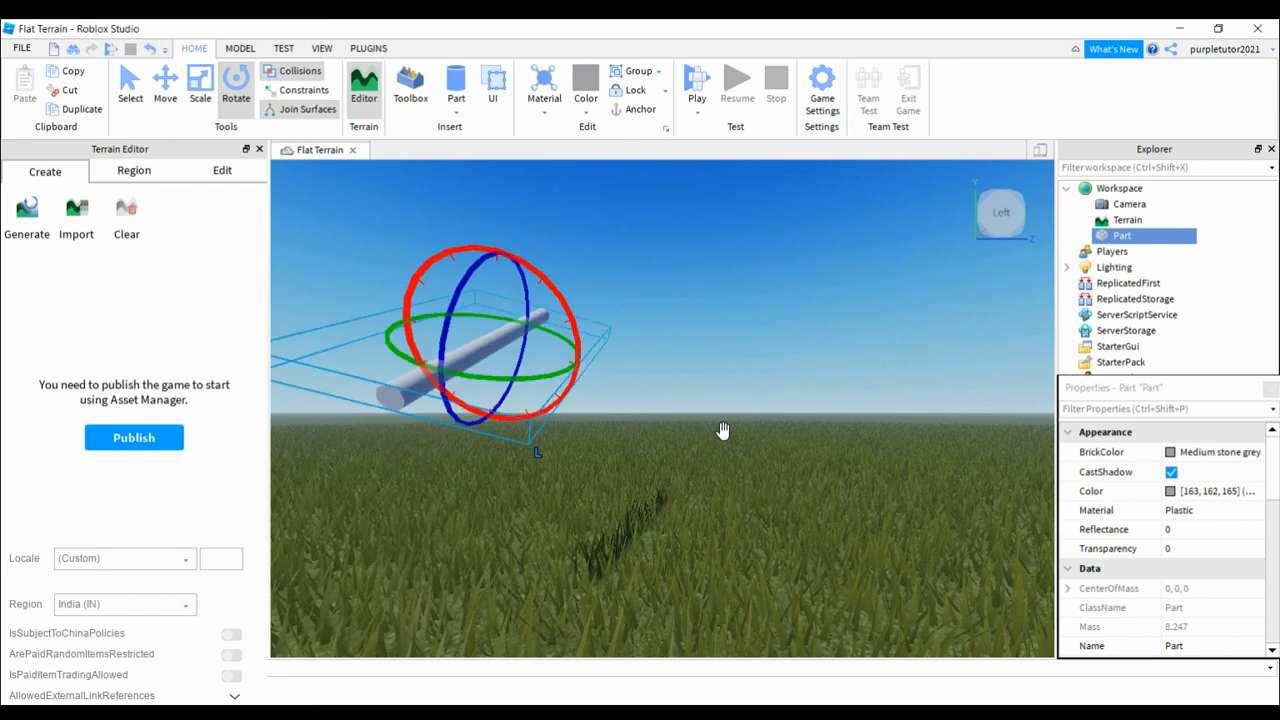
left_click_drag(565, 395, 689, 460)
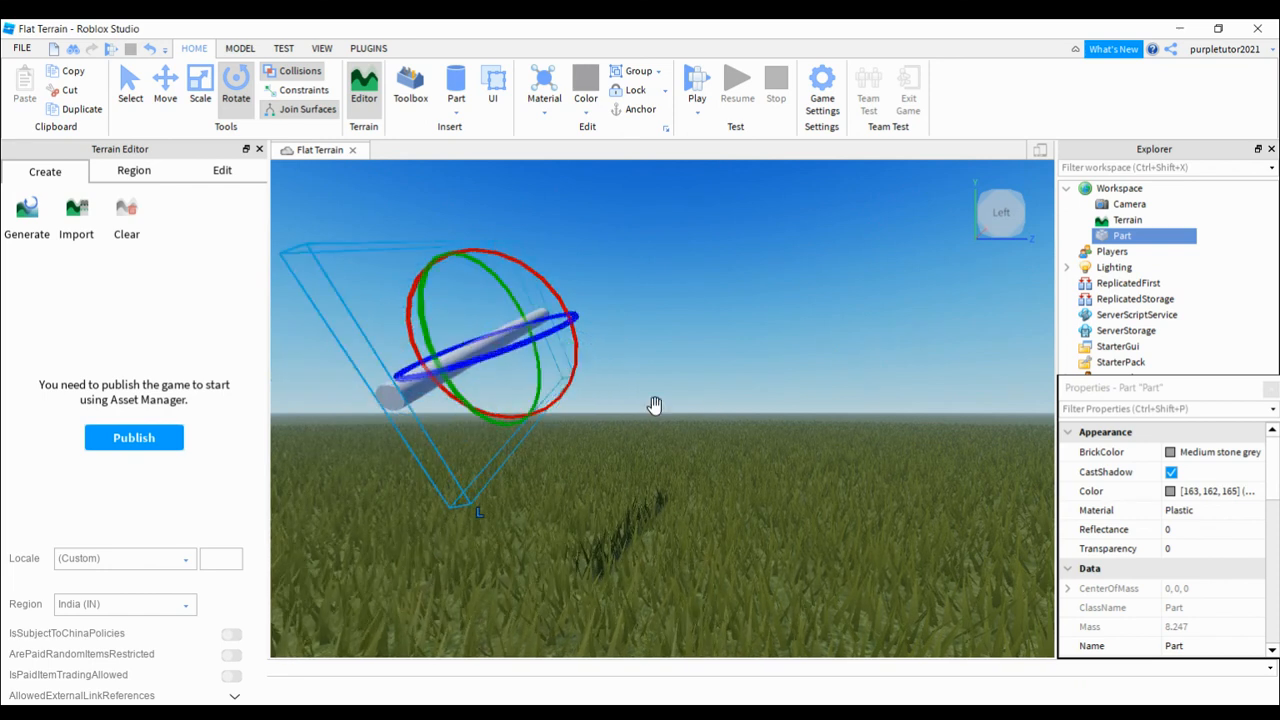
Step: Rotate the cylinder about its Z axis and turn it again about its Y axis
left_click_drag(629, 349, 695, 384)
left_click_drag(632, 455, 722, 492)
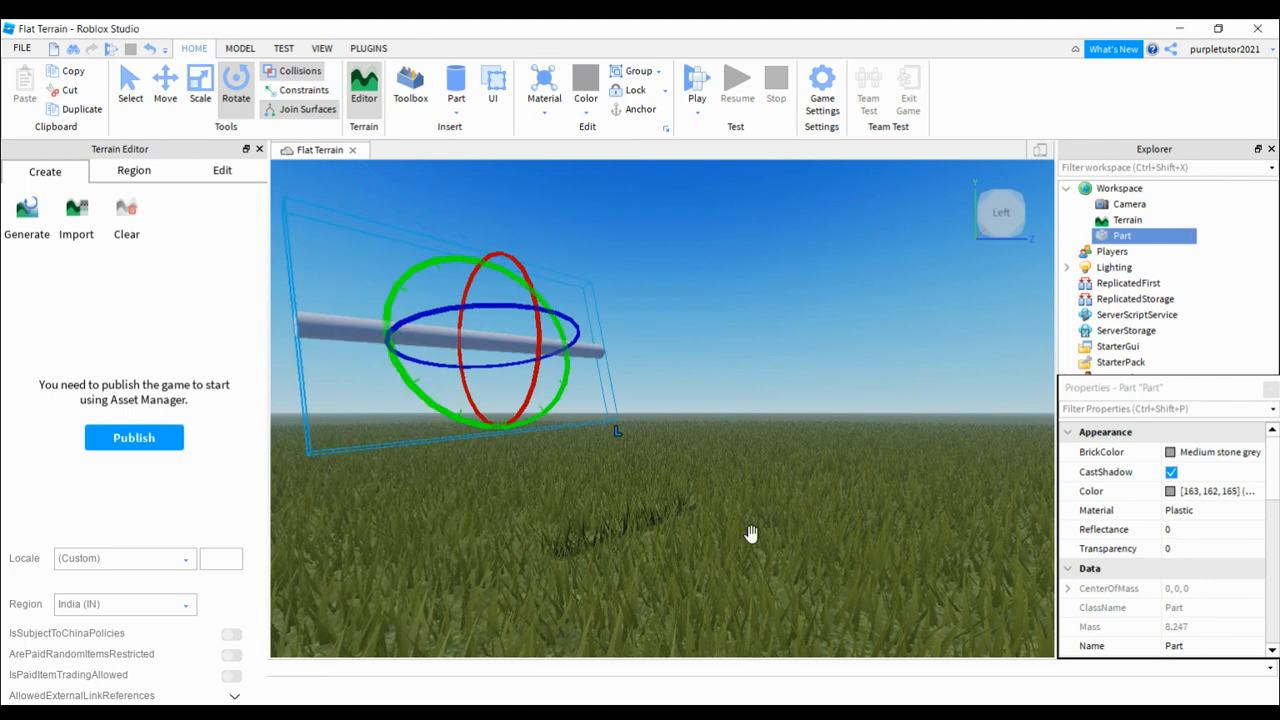
key("a")
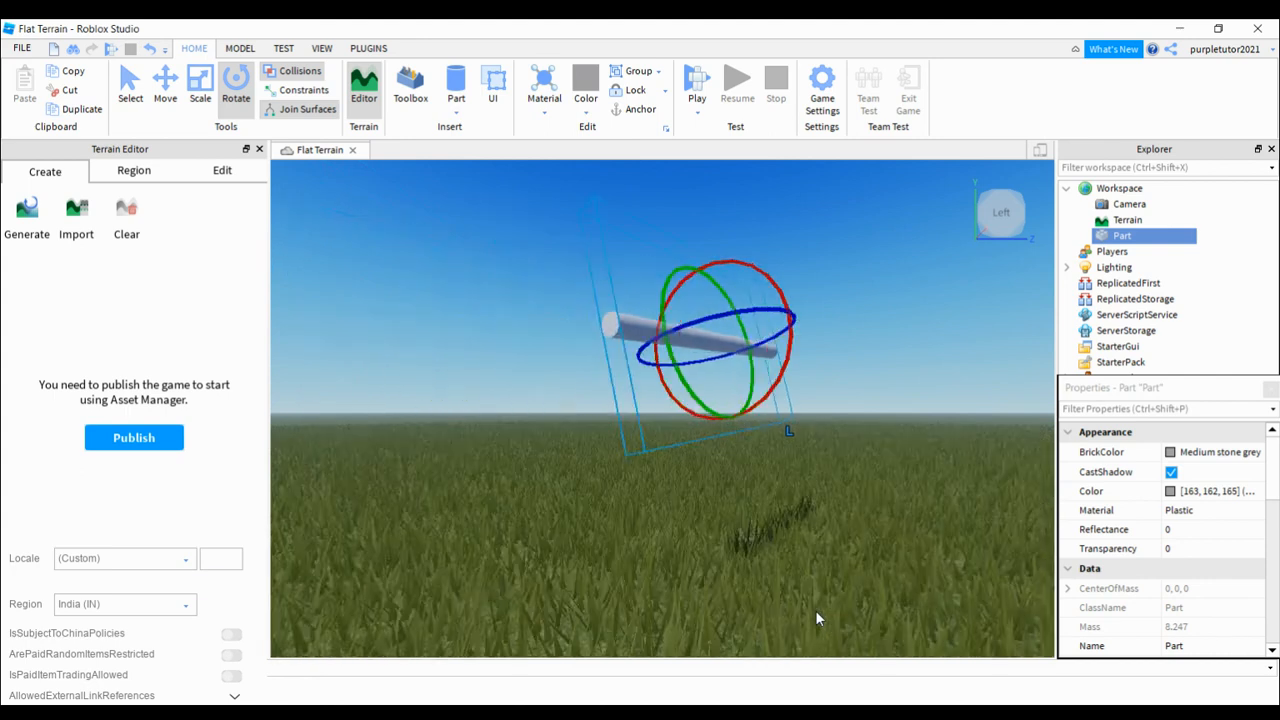